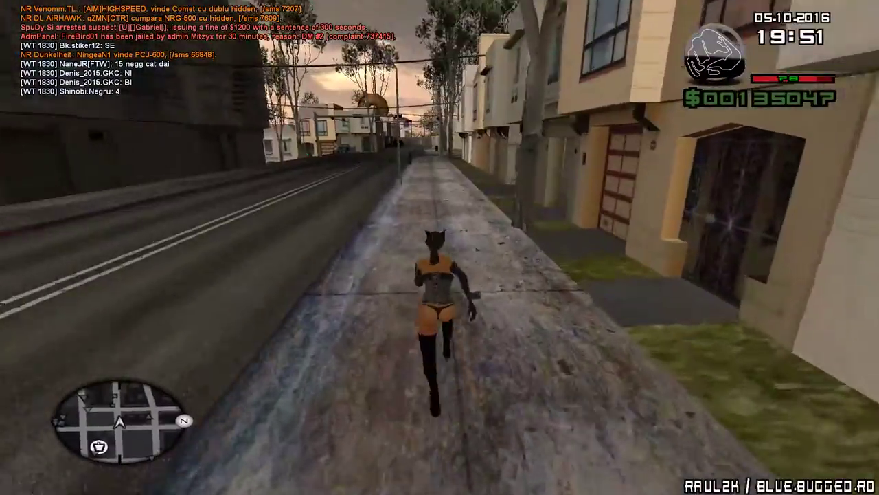
- Close the SA:MP world map and switch to the Taxi LV application form
key("w")
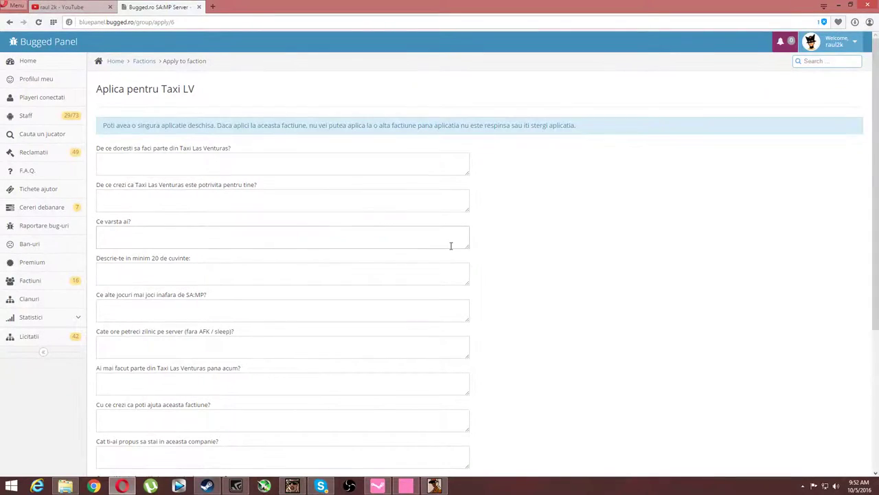
left_click(128, 163)
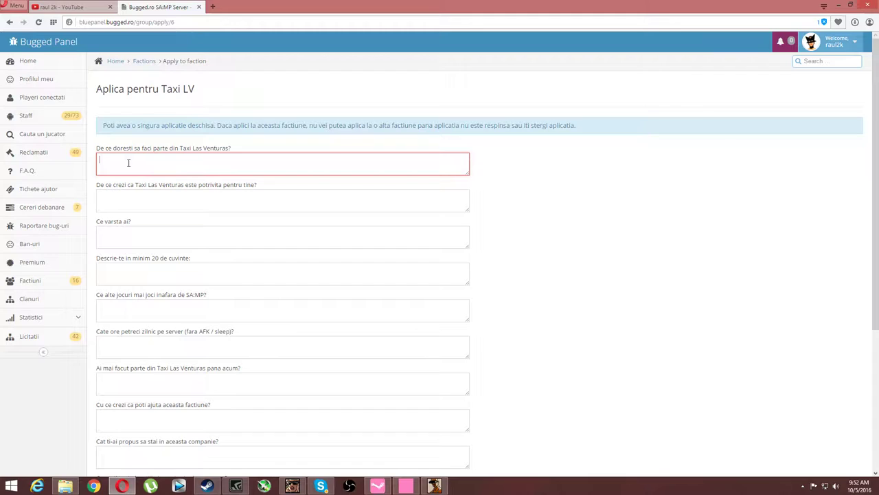
- Highlight the faction name in the page title and glance at the notifications list
left_click_drag(195, 89, 166, 89)
left_click(782, 41)
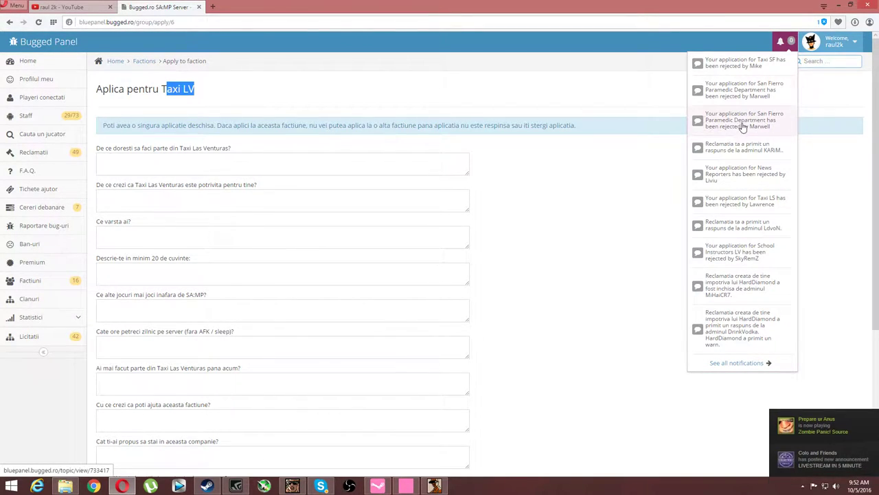
left_click(492, 169)
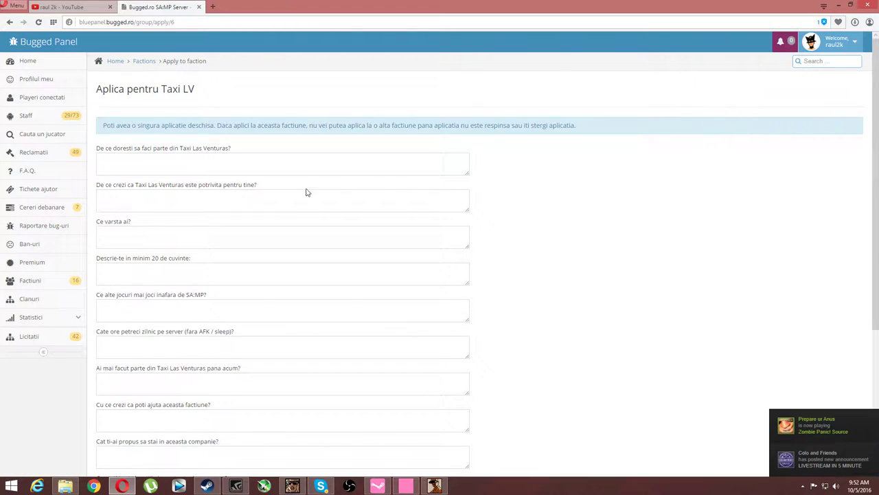
- Answer that you want Taxi Las Venturas because you love driving and know server locations
left_click(217, 171)
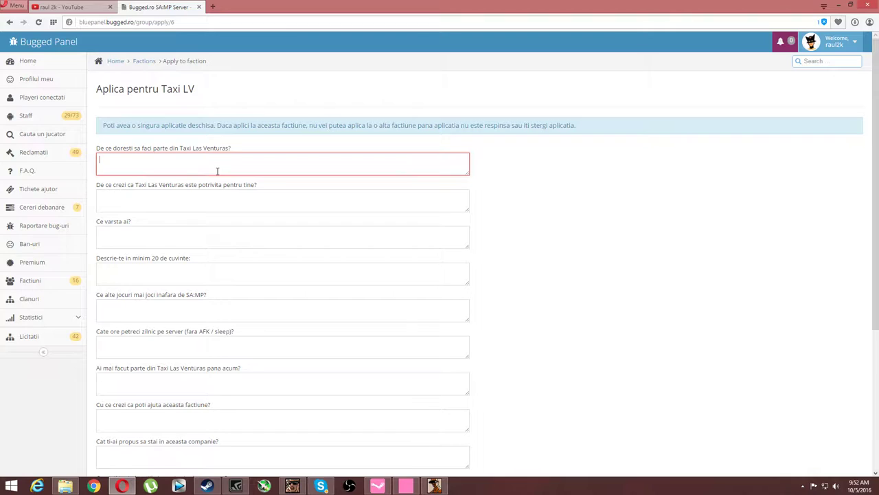
type("Dores")
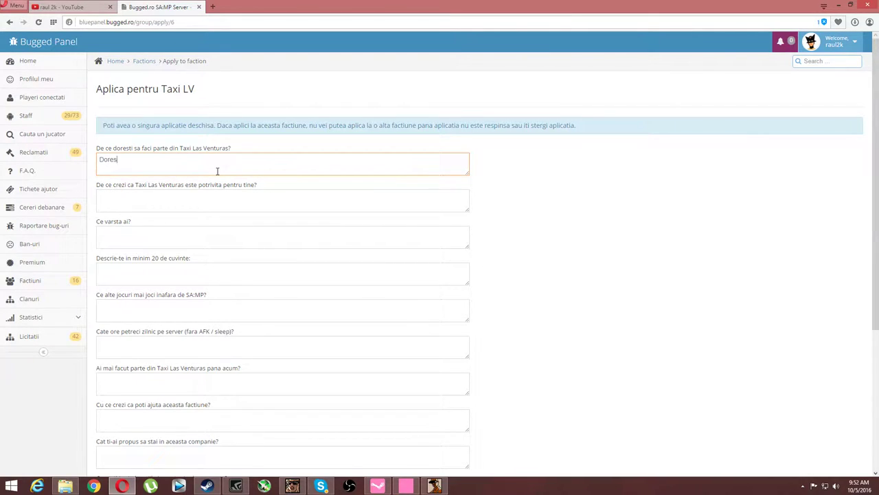
type("c sa fac parte din Taxi las V")
key("BackSpace")
key("BackSpace")
key("BackSpace")
key("BackSpace")
key("BackSpace")
type("Las Vernntru")
key("BackSpace")
key("BackSpace")
type("uras deoarece imi place sa conduc foarte mult si stiu locatiile necesare pe server")
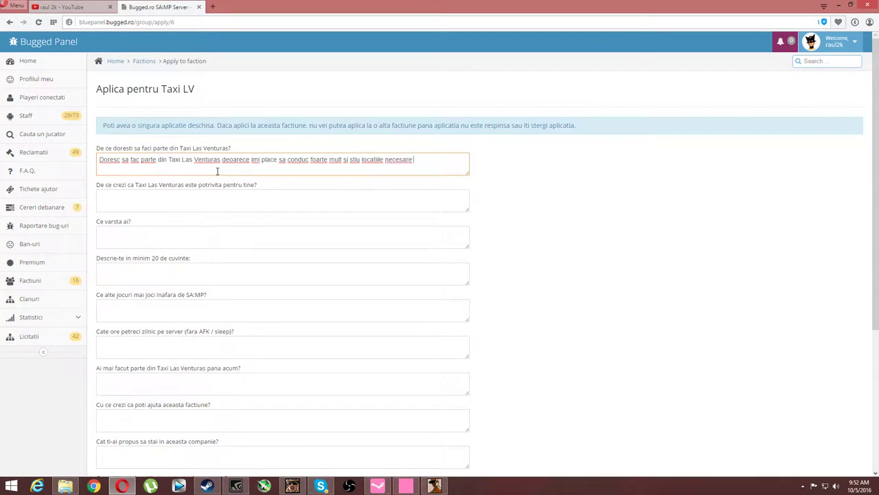
left_click(220, 200)
- Answer the second question: 'tot timpul mi-am dorit sa fiu in aceasta factiune'
left_click_drag(141, 184, 269, 186)
left_click(265, 206)
type("Deoarece imi place sa conduc si ")
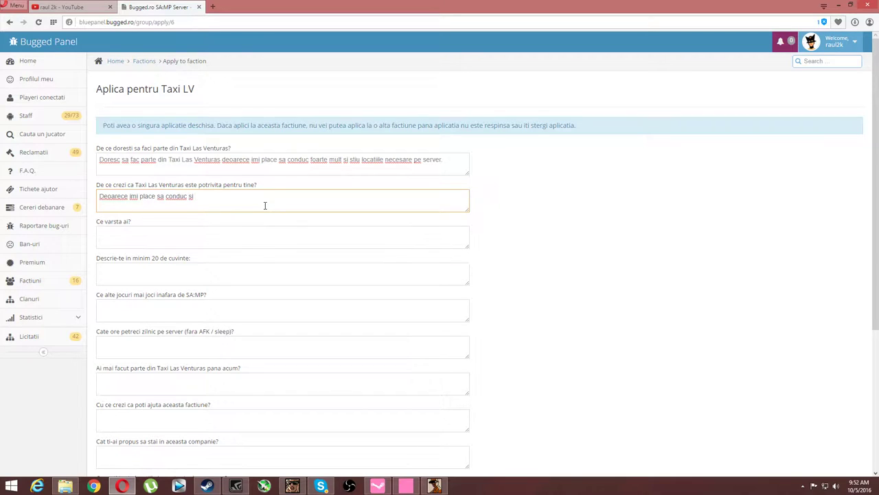
type("sa ii")
key("BackSpace")
key("BackSpace")
type("n tot deauna")
key("BackSpace")
key("BackSpace")
key("BackSpace")
key("BackSpace")
key("BackSpace")
key("BackSpace")
key("BackSpace")
key("BackSpace")
key("BackSpace")
key("BackSpace")
key("BackSpace")
key("BackSpace")
type("tot timpul mi-am dorit sa fiu in aceasta")
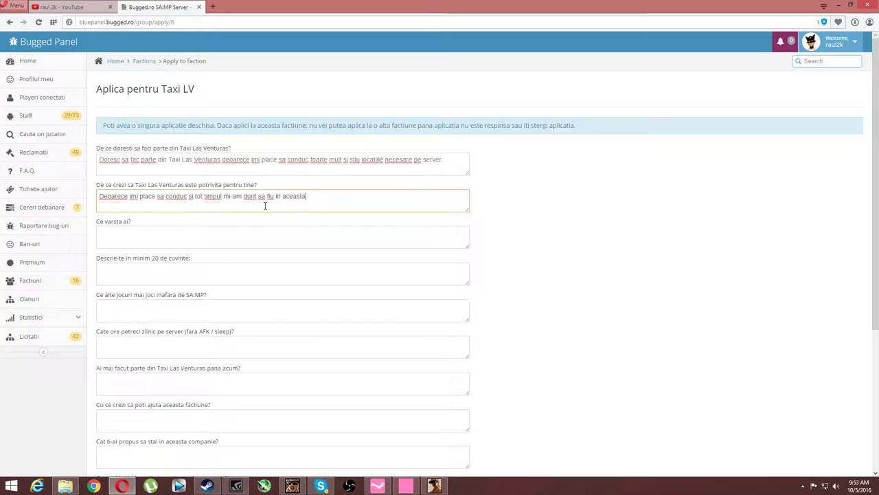
type(" factiune")
- Enter 14 as the age
left_click(232, 238)
type("14")
left_click(199, 268)
left_click(165, 243)
- Finish the age as '14 Ani.' and begin the self-description with name, city, age and love of samp and cs go
type("Ani.")
left_click(174, 274)
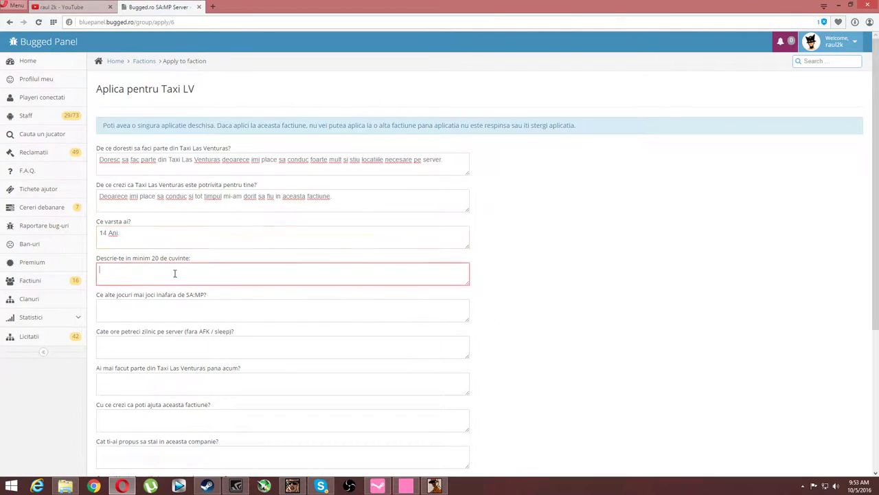
type("M")
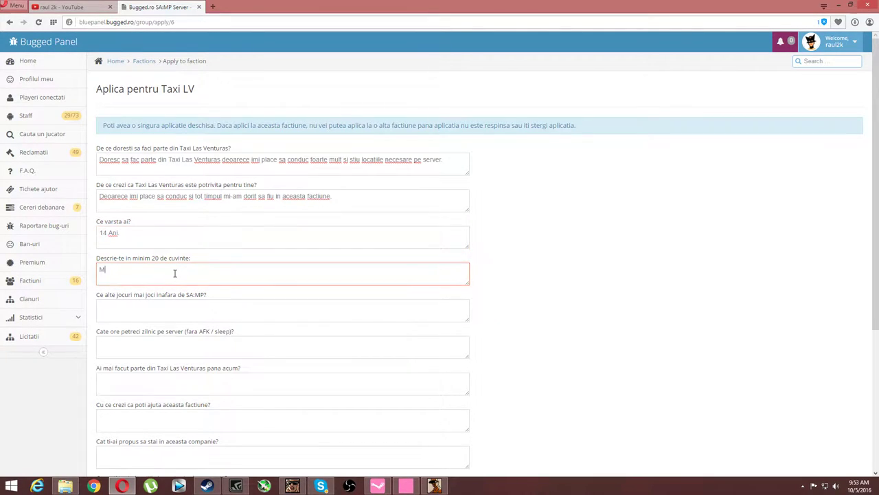
type("a numesc Stoica Raul")
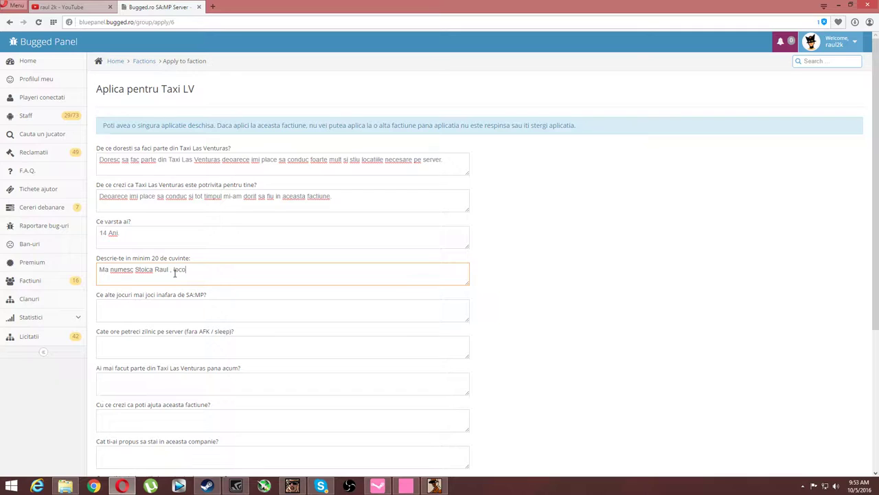
type(", locuiesc in Timisoara si am mir")
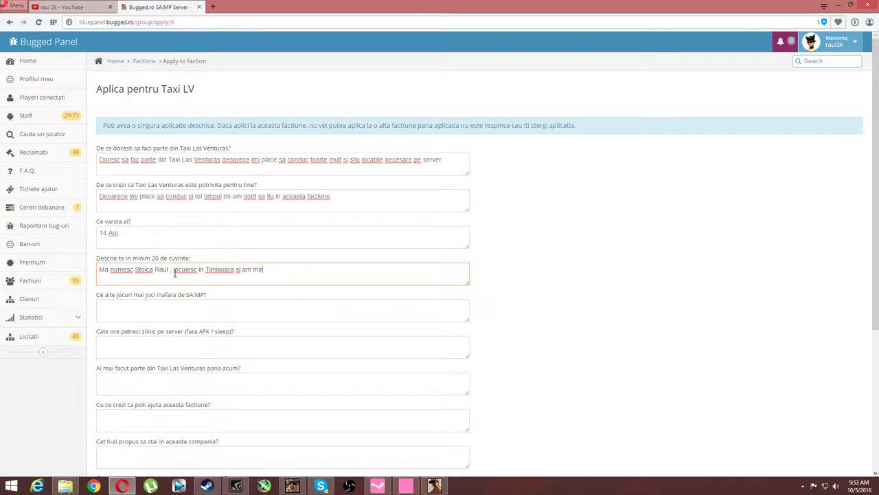
type("obolanta cv")
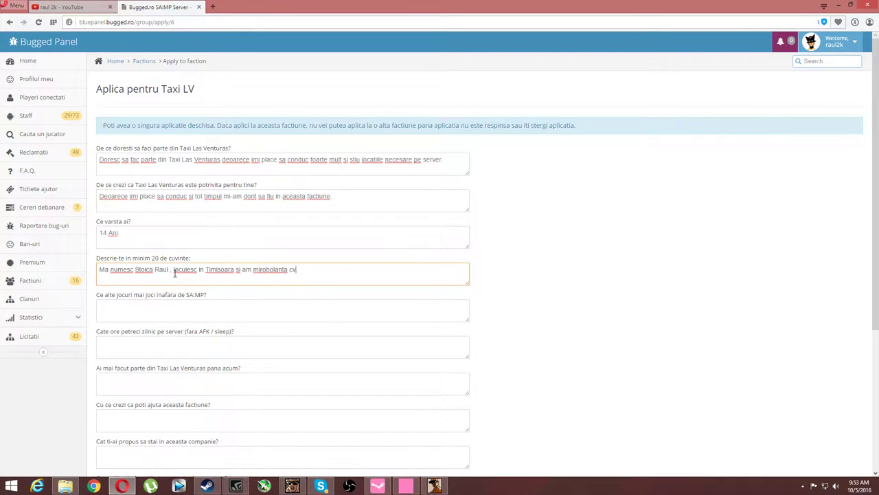
type("ast")
type("sta de 14 ani ,")
type("imi place sa ma ")
type("joc foarte mult pe ")
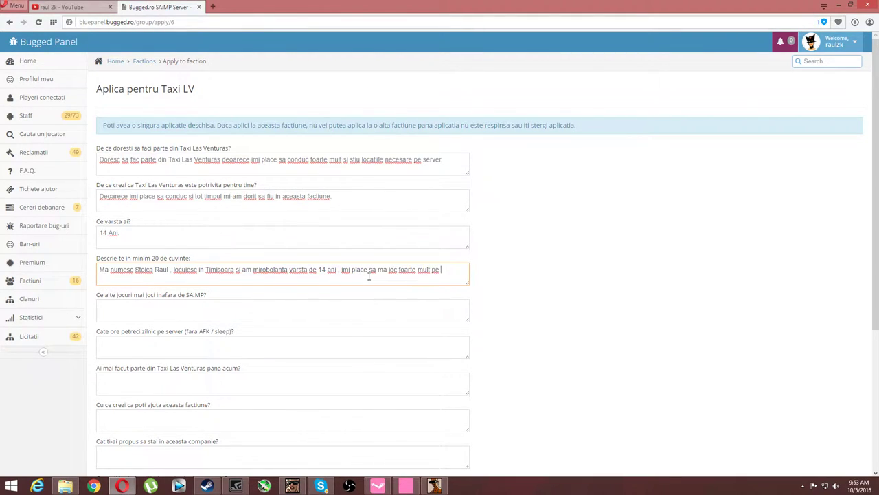
type("calculator , in special samp si cs go.")
- Add a new line about playing random games with friends on skype, mostly samp
key("Return")
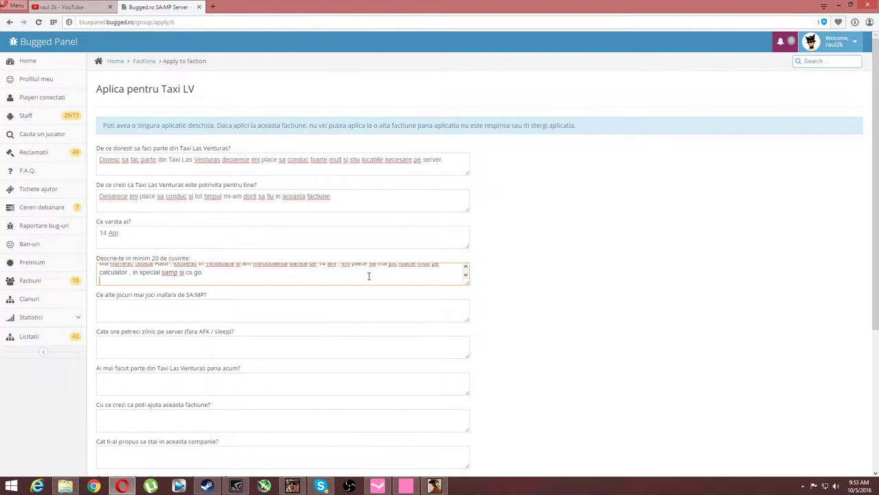
type("De obicei ma joc si alte jocuri ")
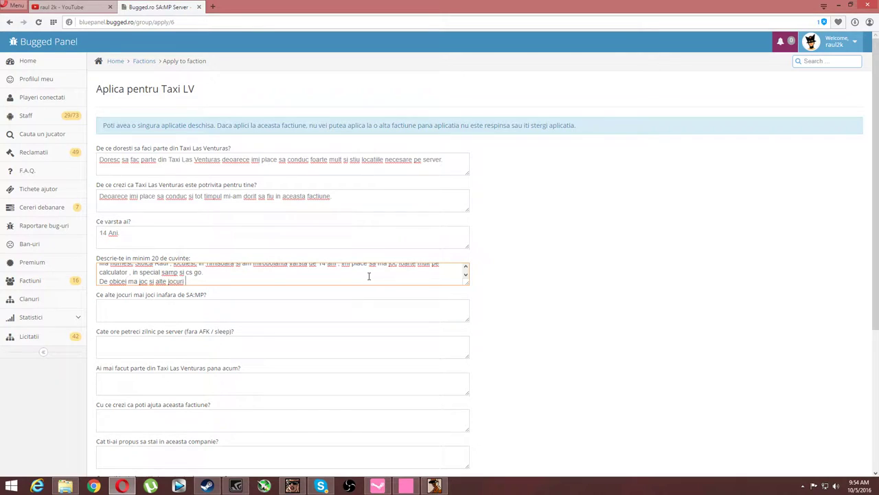
type("random cu prietne")
key("BackSpace")
key("BackSpace")
key("BackSpace")
type("tenii pe skype ")
type(". dar de ")
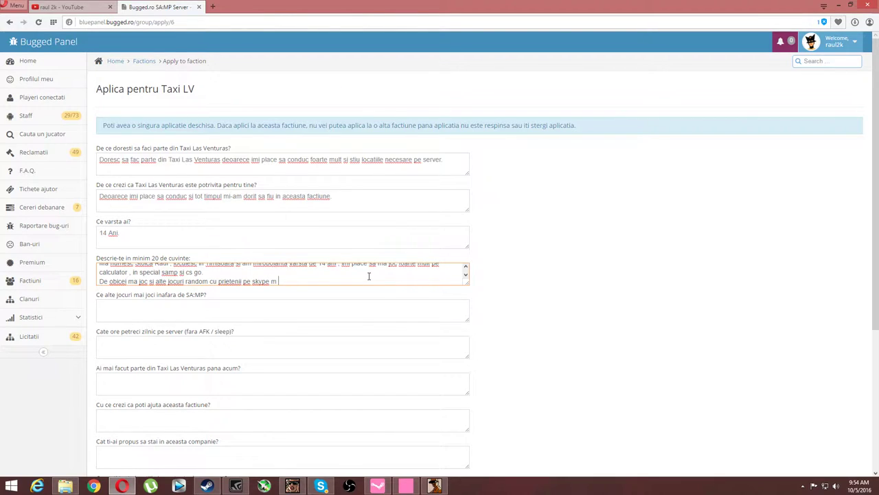
type("samp ma a")
type("cup cel mai mult.")
key("Return")
- Add RPG servers played since 2013 and a brother who plays samp, enlarging the description box
key("BackSpace")
type("Am juca")
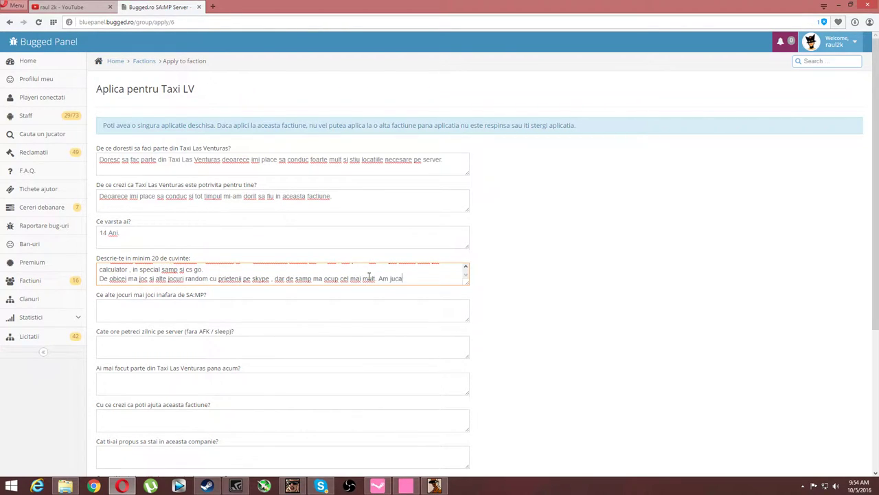
type("t si pe alte servere de")
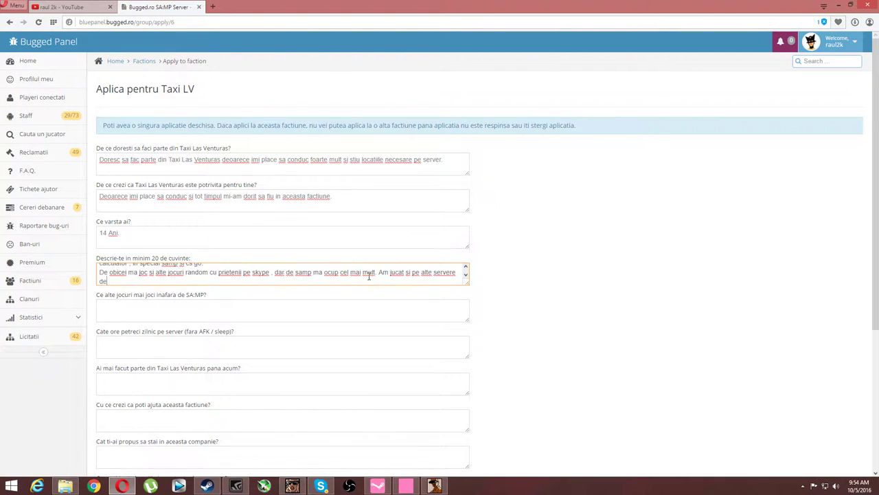
type(" rpg cam de prin 2013")
type("dar am j")
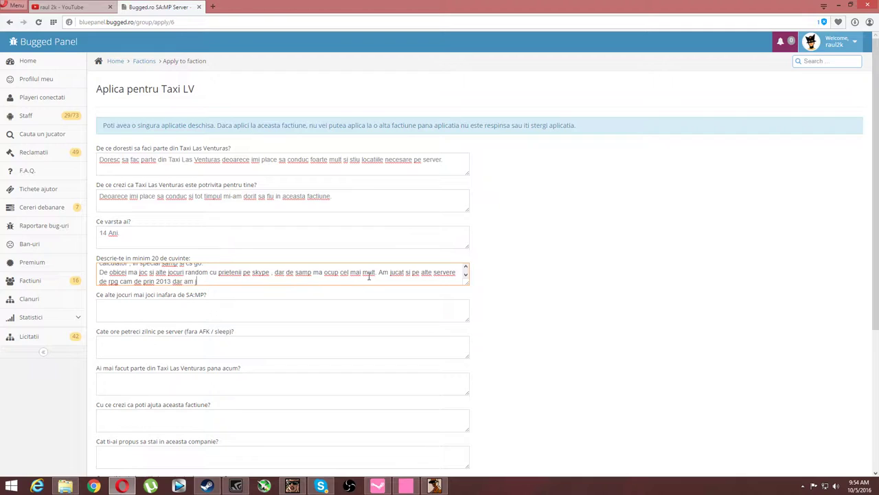
type("ucat pe alte comunitati asa ca nu voi da nume")
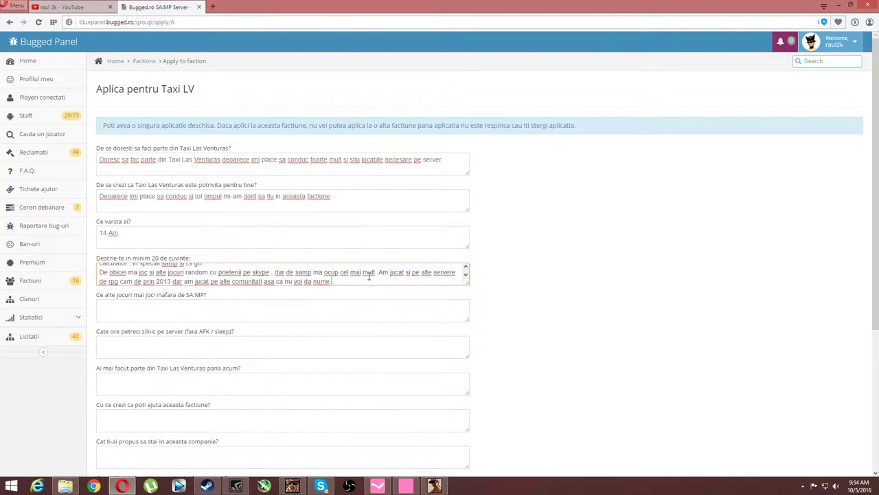
left_click_drag(467, 282, 474, 328)
type("Am s")
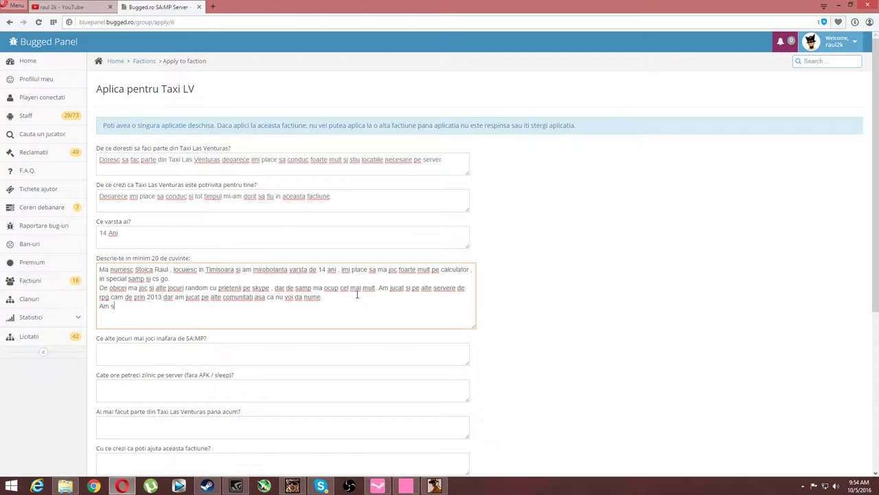
type("i un frate pe care il cheama Edy si")
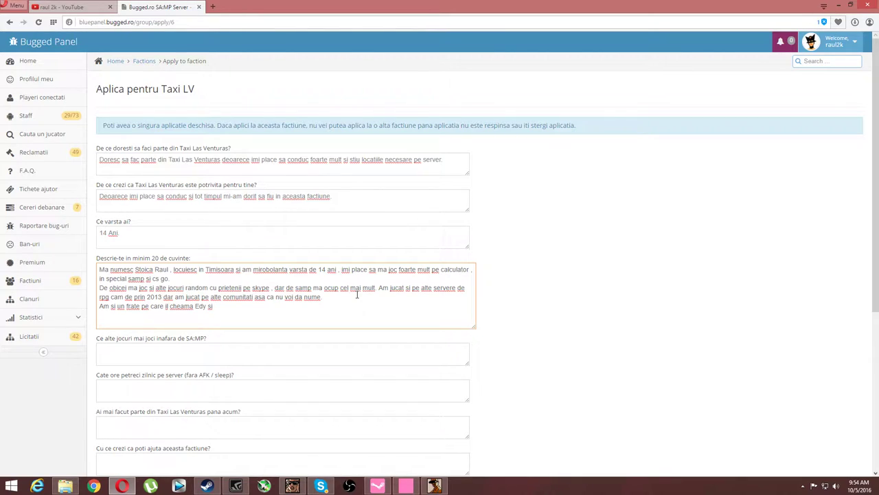
type(" lui ii place sa joace samp cu mine ,")
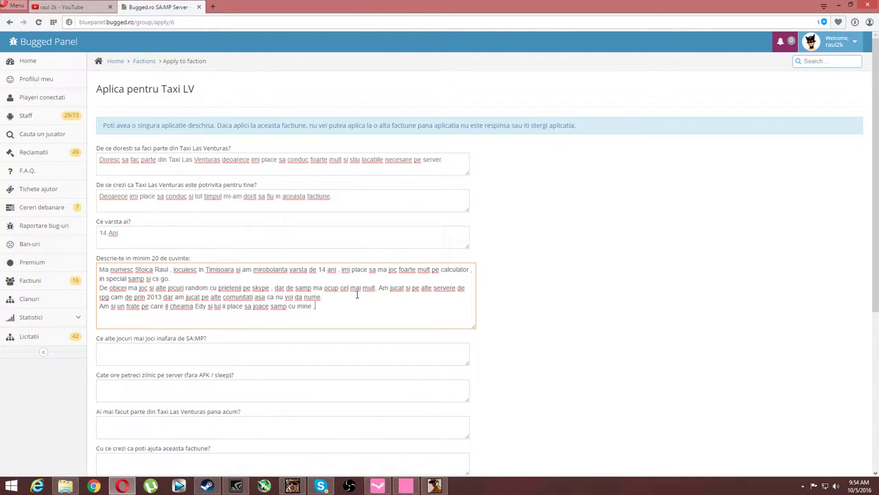
type(" ne distram toata ziua si nu ne prea certa")
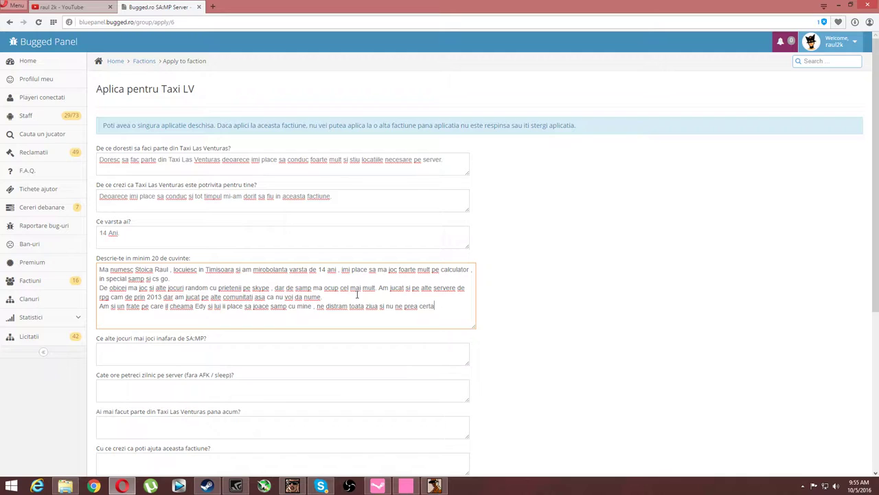
left_click_drag(434, 307, 474, 305)
- Look at the Dream-Times server and its players in the SA:MP server browser, then minimize it
left_click(292, 485)
left_click(292, 486)
left_click(292, 486)
left_click(412, 159)
left_click(552, 176)
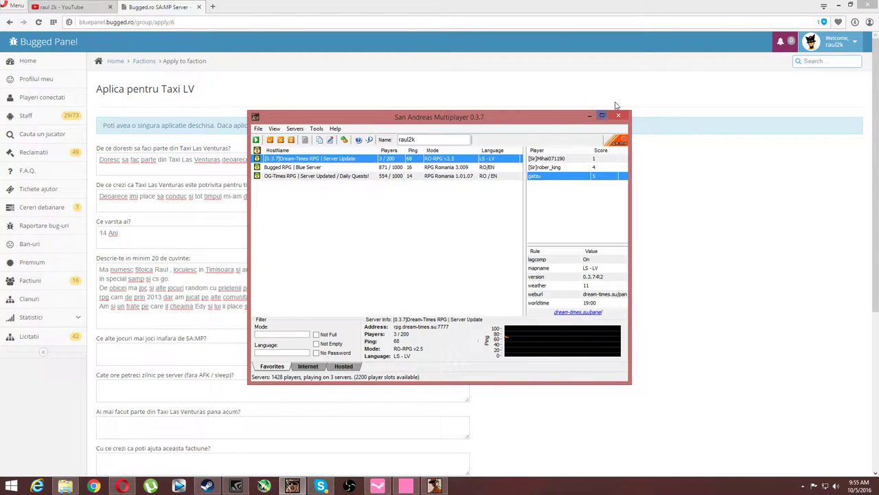
left_click(589, 116)
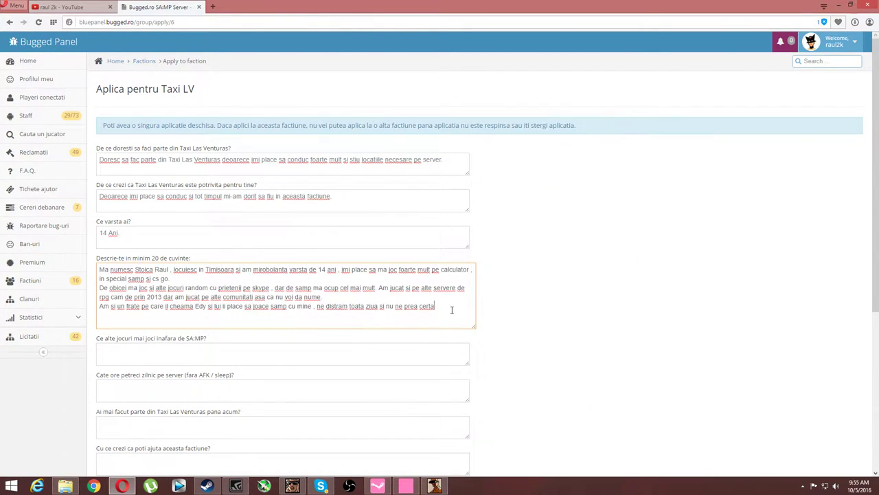
- Continue the description: on blue.bugged for a month, level 15, about 102 hours, active with reports
type("m . ")
type("De bleu")
key("BackSpace")
key("BackSpace")
key("BackSpace")
key("BackSpace")
key("BackSpace")
type("ue,b")
key("BackSpace")
key("BackSpace")
type(".bugged m-am apucat de acum")
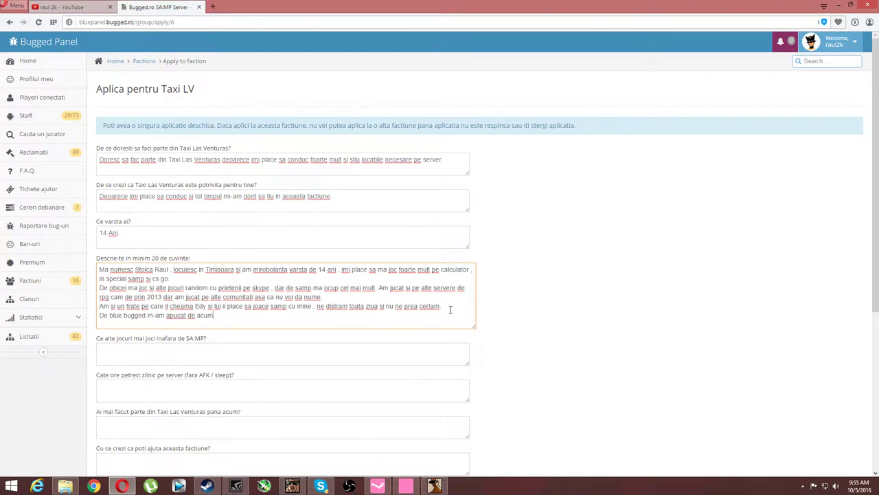
type(" 2 luni aproa")
key("BackSpace")
key("BackSpace")
key("BackSpace")
key("BackSpace")
key("BackSpace")
key("BackSpace")
key("BackSpace")
key("BackSpace")
key("BackSpace")
type("luna si deja am level 15 si cam 1")
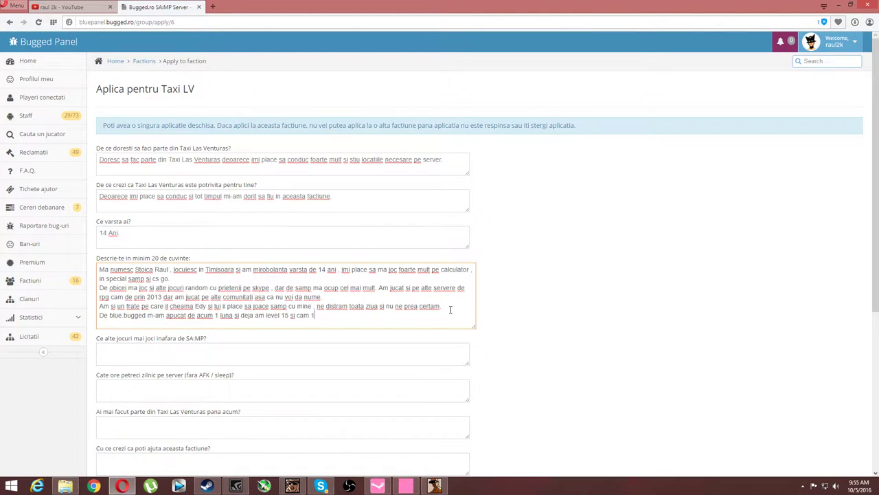
type("02 ore jucate , sunt foarte activ cand vine vorba de factiune deci nu vor fii probleme cu raportul")
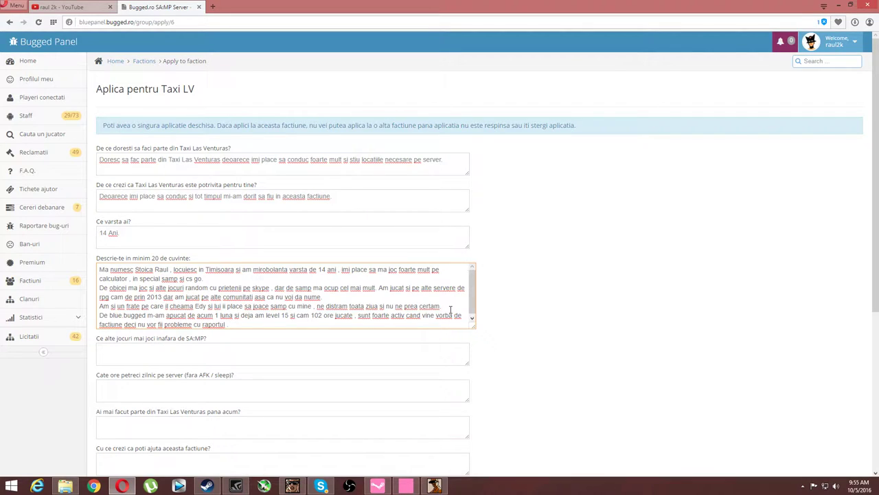
left_click_drag(144, 259, 222, 257)
- List the other games played as 'Cs Go , Warface , Gta'
left_click(224, 327)
left_click(214, 352)
type("Cs ")
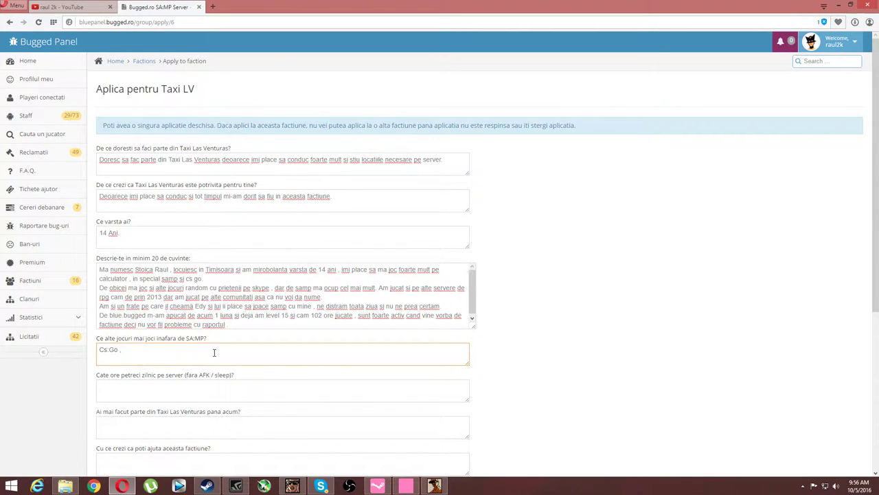
type("Go , Warface , Ga")
key("BackSpace")
type("ta v")
- Answer daily hours with '4-5 ore' and previous membership with 'Da pe alte comunitati'
left_click(224, 386)
type("4-")
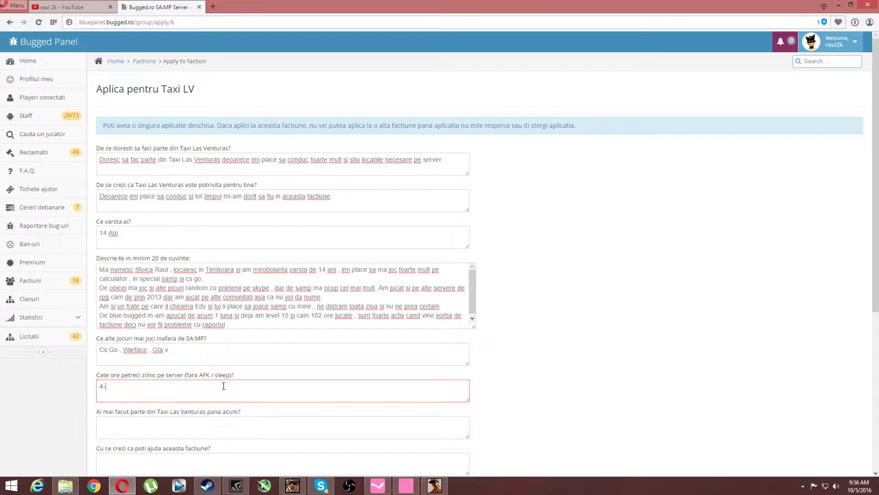
type("5 ore")
left_click(143, 421)
left_click_drag(97, 412, 237, 413)
left_click(220, 429)
type("Da pe alte comunitati")
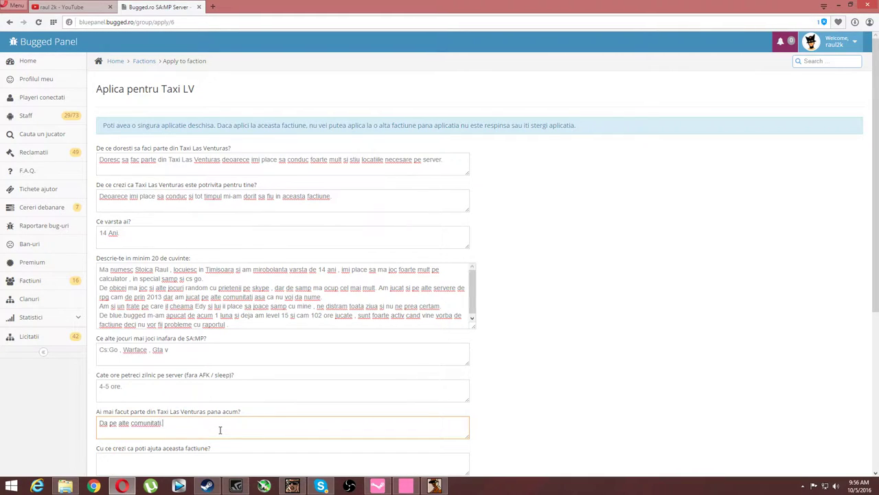
scroll(210, 417, "down", 1)
left_click(199, 410)
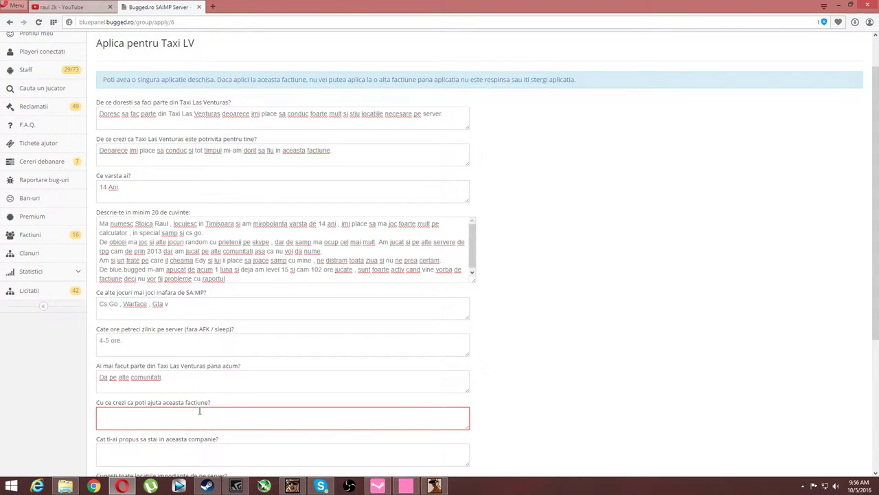
- Open the factions list and the Taxi LV applications list in new tabs
right_click(30, 234)
left_click(58, 239)
left_click(226, 7)
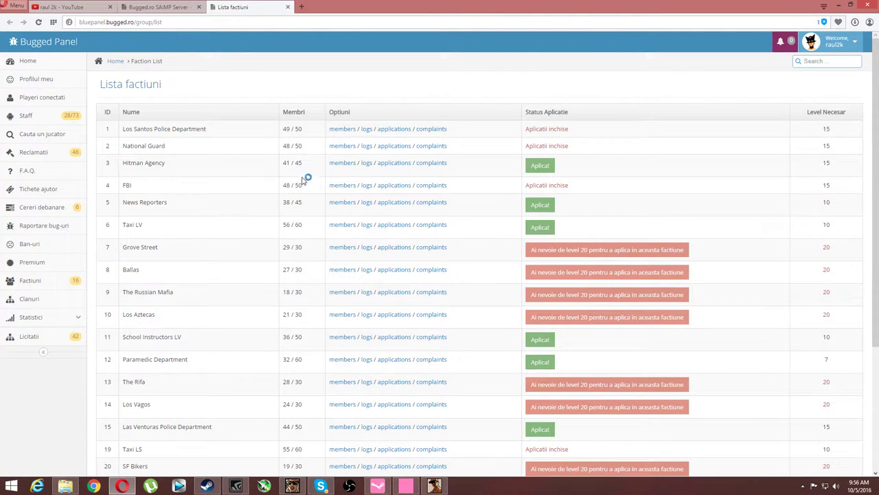
right_click(393, 227)
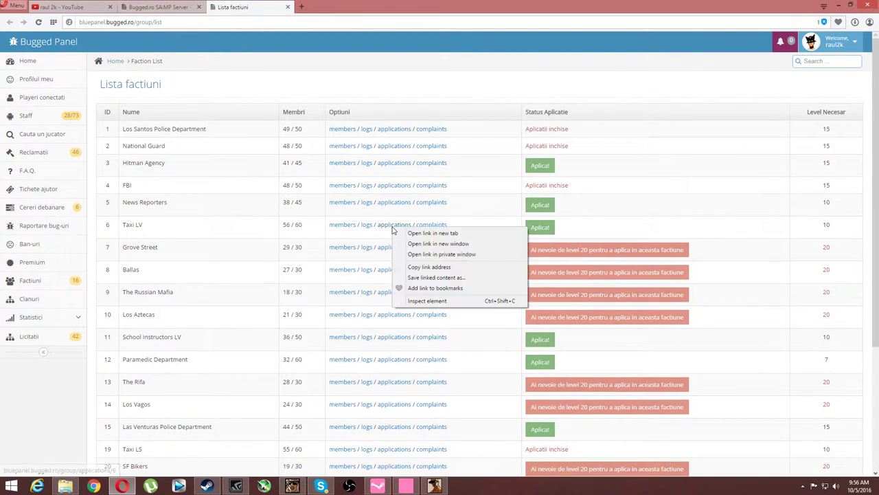
left_click(432, 232)
- Open an accepted Taxi LV application and scroll through its answers for reference
left_click(347, 7)
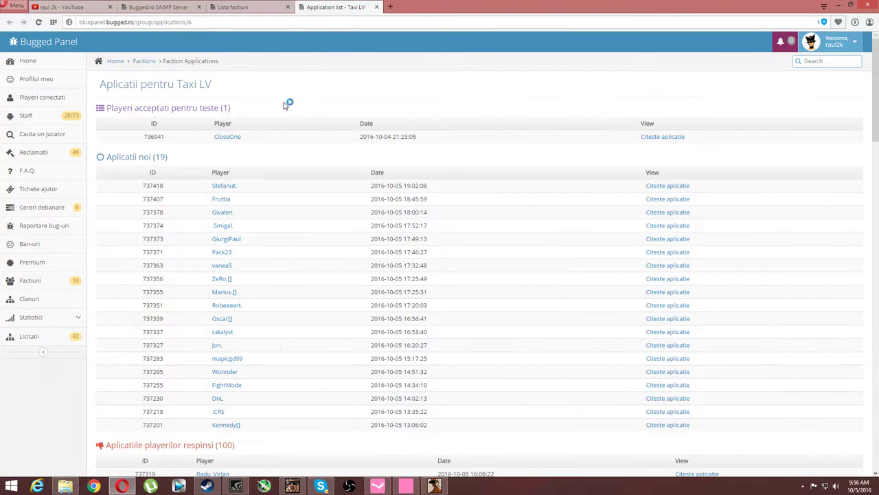
left_click(226, 136)
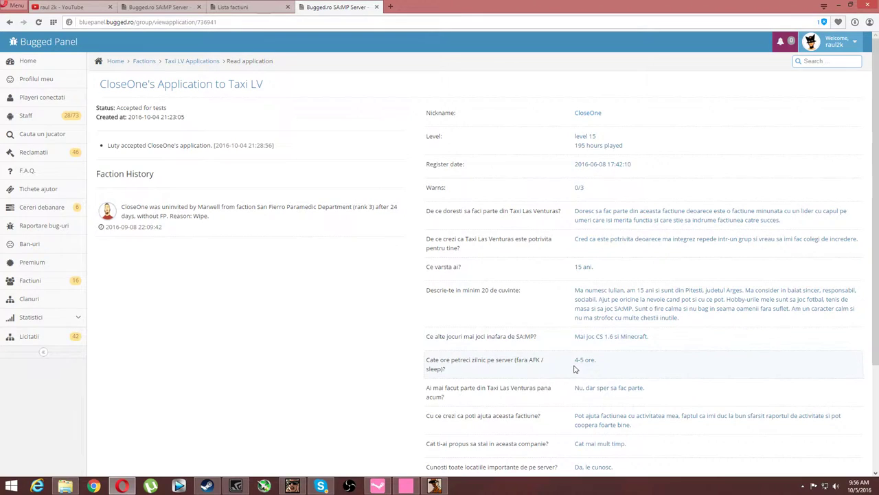
left_click_drag(626, 336, 651, 341)
left_click(650, 341)
scroll(588, 389, "down", 1)
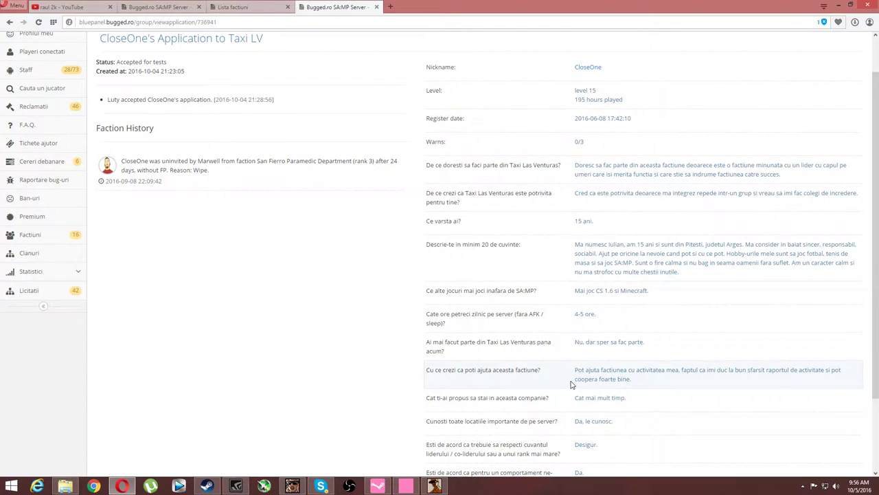
scroll(560, 373, "up", 1)
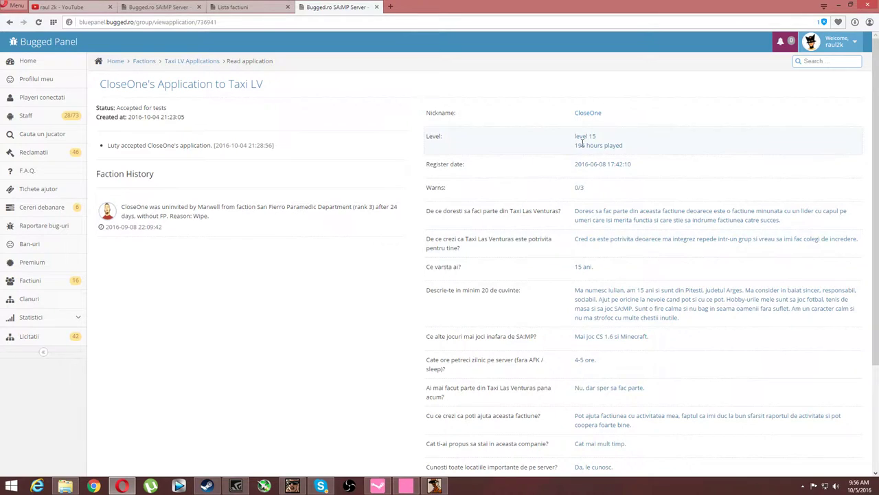
scroll(591, 275, "down", 3)
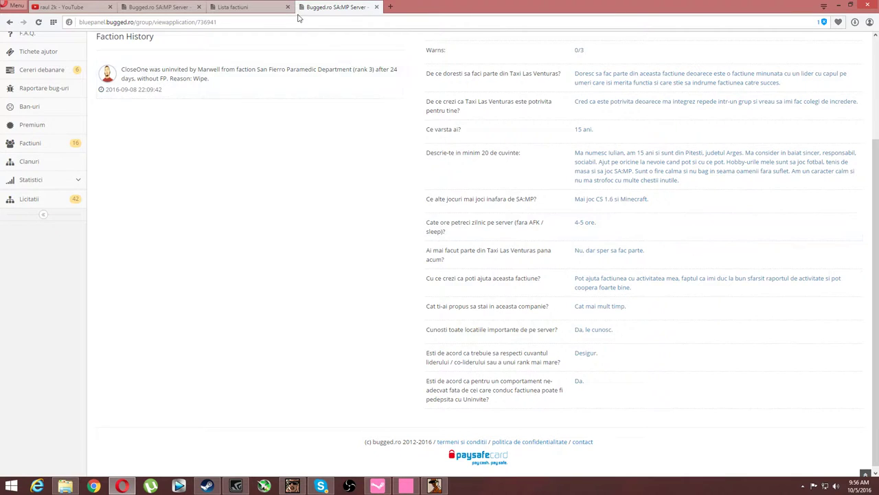
left_click(241, 7)
- Start the help answer with 'Pot ajuta aceasta factiune', checking the reference tabs
left_click(187, 10)
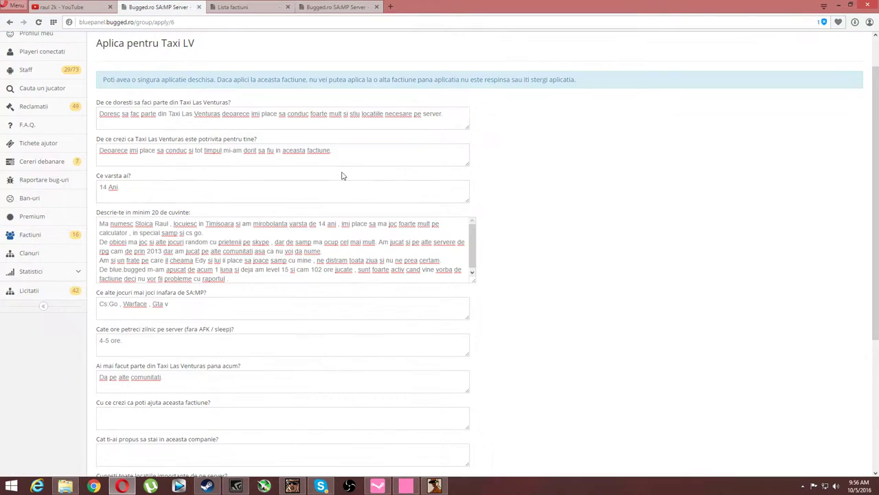
left_click(204, 408)
type("P")
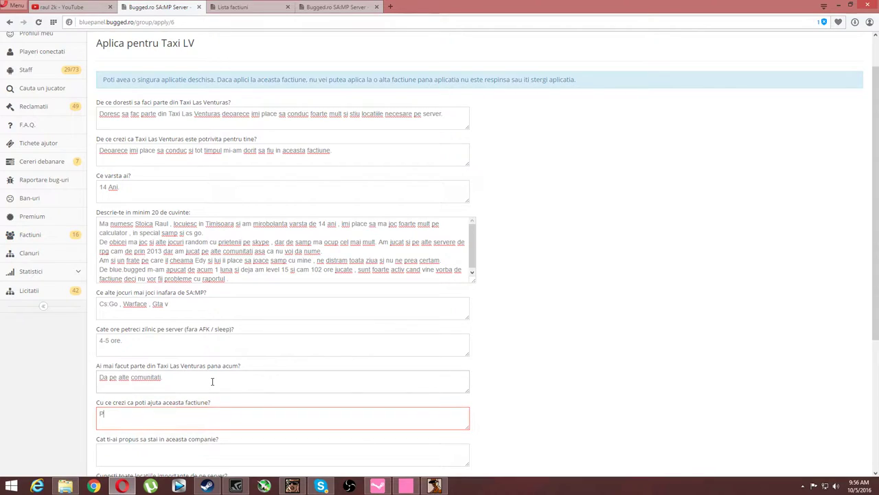
type("ot ajuta aceasta factiune facai")
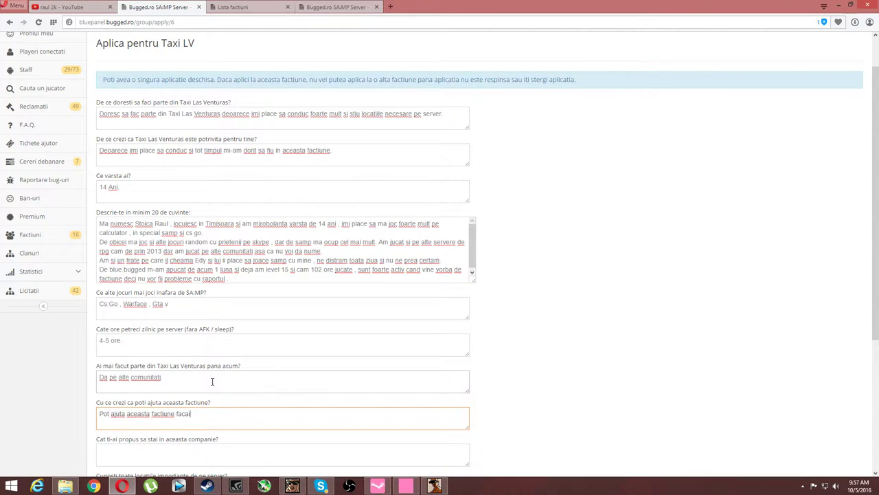
key("BackSpace")
key("BackSpace")
key("BackSpace")
key("BackSpace")
left_click(237, 7)
left_click(329, 8)
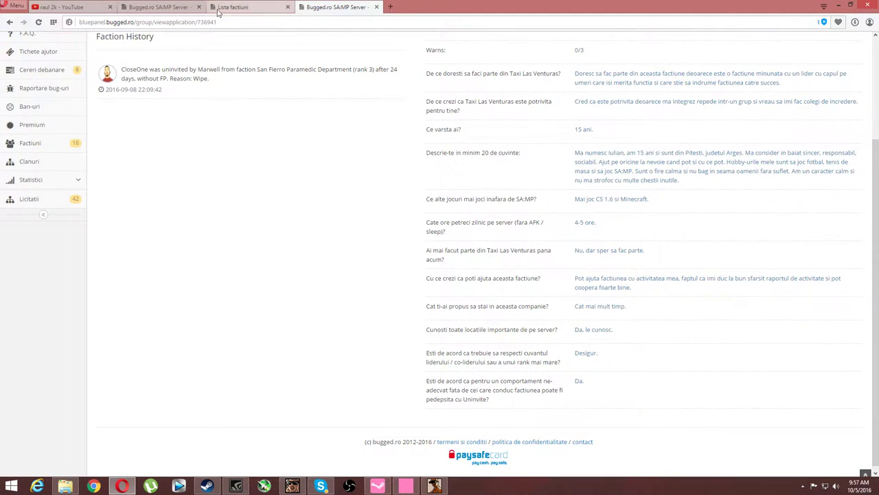
left_click(158, 6)
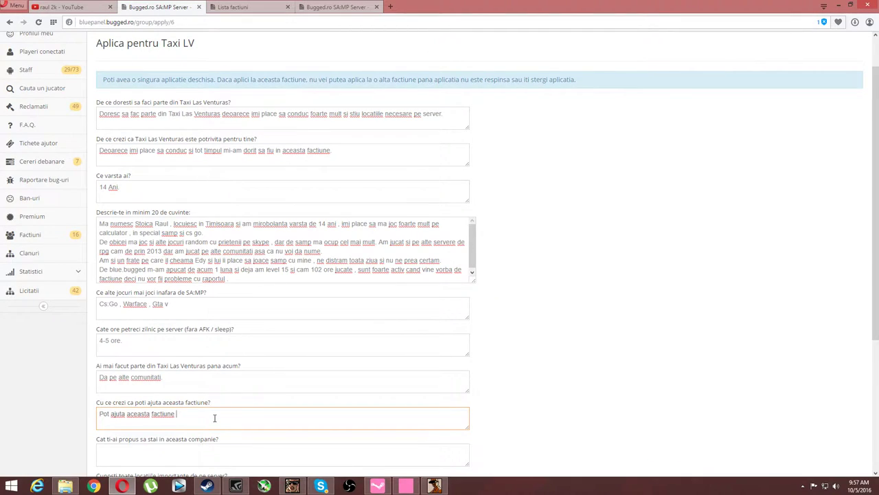
- Finish it: being active, doing reports and respecting the leader and co-leaders
type("ind ac")
type("u-")
key("BackSpace")
key("BackSpace")
key("BackSpace")
key("BackSpace")
key("BackSpace")
key("BackSpace")
key("BackSpace")
key("BackSpace")
type("si sa imi fac raportul saptamanal")
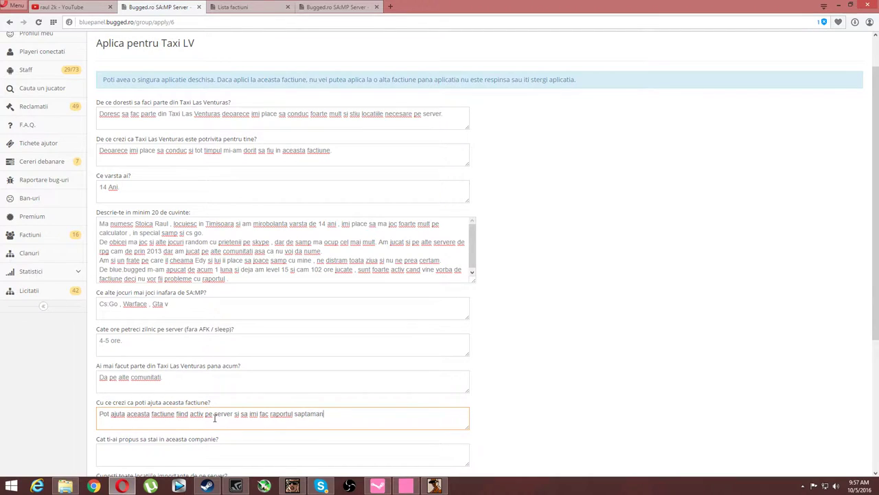
key("BackSpace")
key("BackSpace")
key("BackSpace")
key("BackSpace")
key("BackSpace")
key("BackSpace")
key("BackSpace")
key("BackSpace")
key("BackSpace")
key("BackSpace")
key("BackSpace")
key("BackSpace")
key("BackSpace")
type("l")
key("BackSpace")
key("BackSpace")
key("BackSpace")
key("BackSpace")
key("BackSpace")
key("BackSpace")
key("BackSpace")
key("BackSpace")
key("BackSpace")
key("BackSpace")
key("BackSpace")
key("BackSpace")
key("BackSpace")
key("BackSpace")
key("BackSpace")
key("BackSpace")
key("BackSpace")
key("BackSpace")
key("BackSpace")
key("BackSpace")
type("sa imi fac raportul si sa fiu respectos fata de lider ")
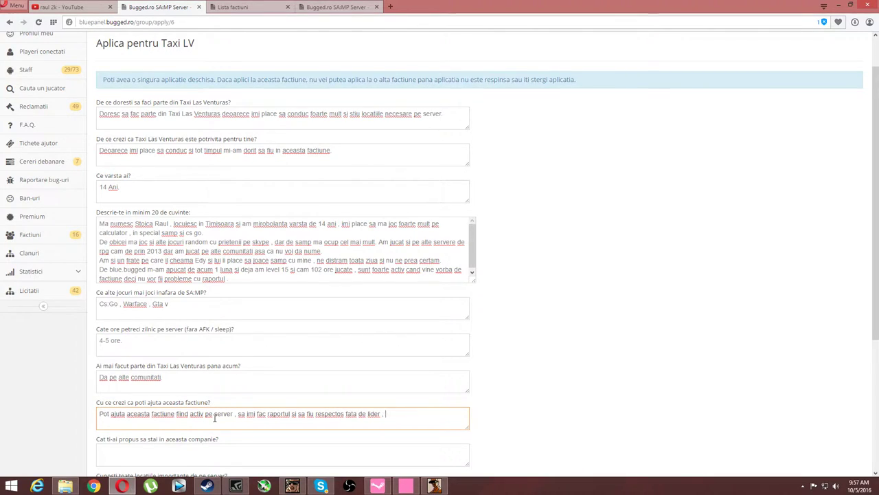
type(", co-lideri.")
scroll(172, 344, "down", 2)
- Answer how long you'd stay: no promise, but once in you'd stay a long time
left_click(146, 311)
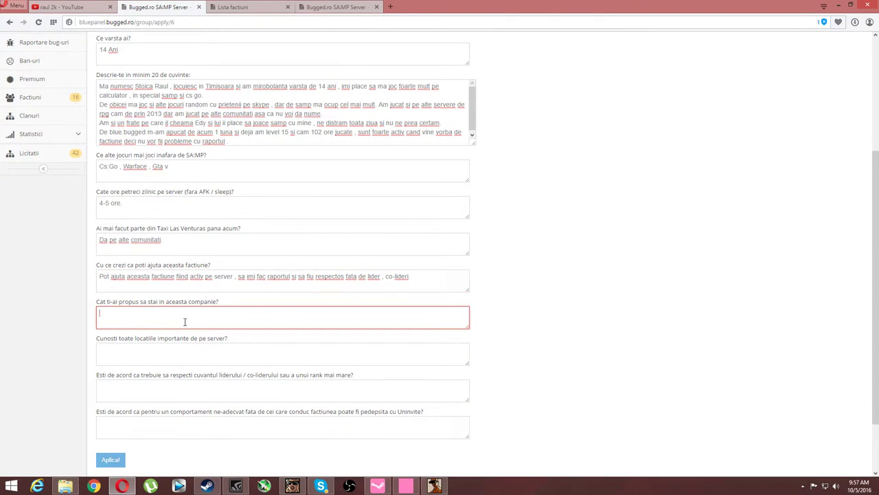
type("Nu mi-am prom")
key("BackSpace")
type("pus , dar o data ce imi doresc sa intru o sa stau foarte mult.")
- Answer the important-locations question, trimming it to just 'Da' after checking the sample
left_click(196, 354)
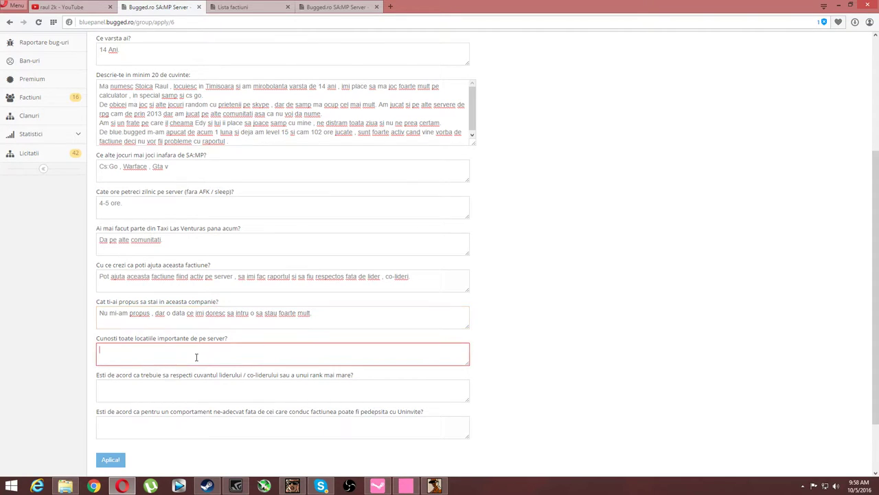
left_click(199, 335)
left_click(188, 355)
type("Da ")
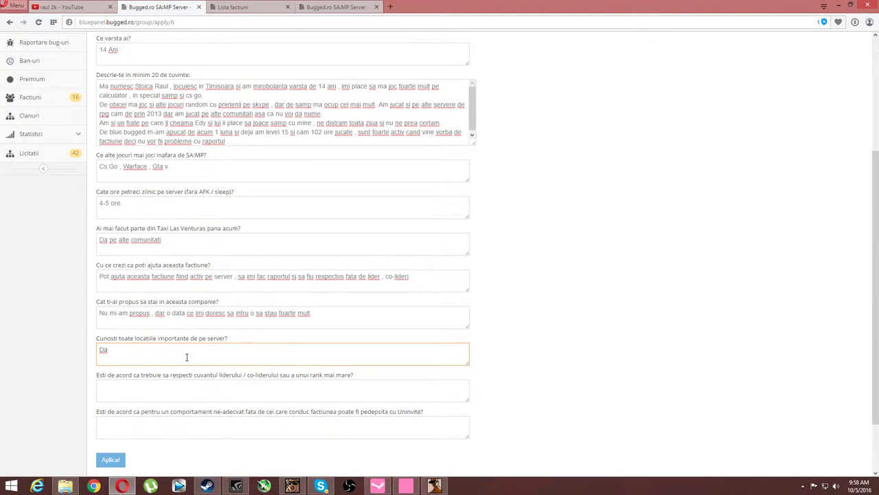
type(", de asta imi si doresc sa intru")
key("BackSpace")
key("BackSpace")
key("BackSpace")
key("BackSpace")
key("BackSpace")
key("BackSpace")
key("BackSpace")
key("BackSpace")
left_click(340, 7)
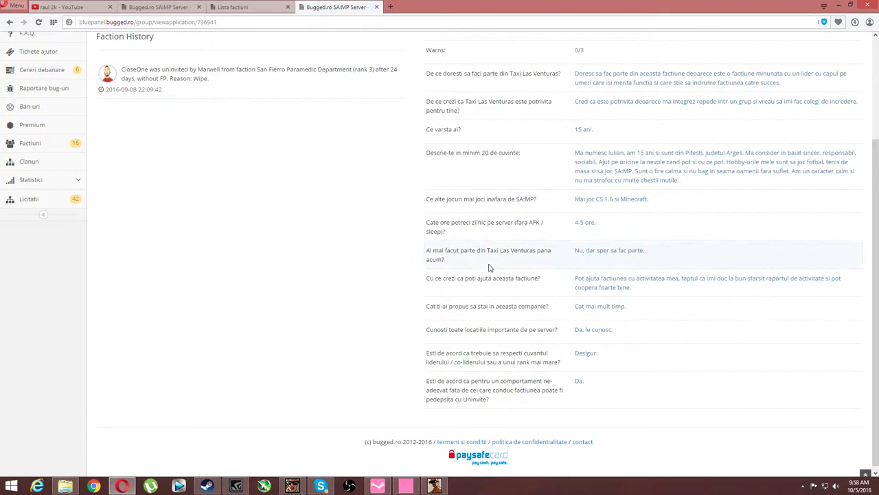
left_click_drag(578, 327, 624, 328)
key("ctrl+Tab")
key("ctrl+Tab")
left_click_drag(191, 357, 110, 364)
key("BackSpace")
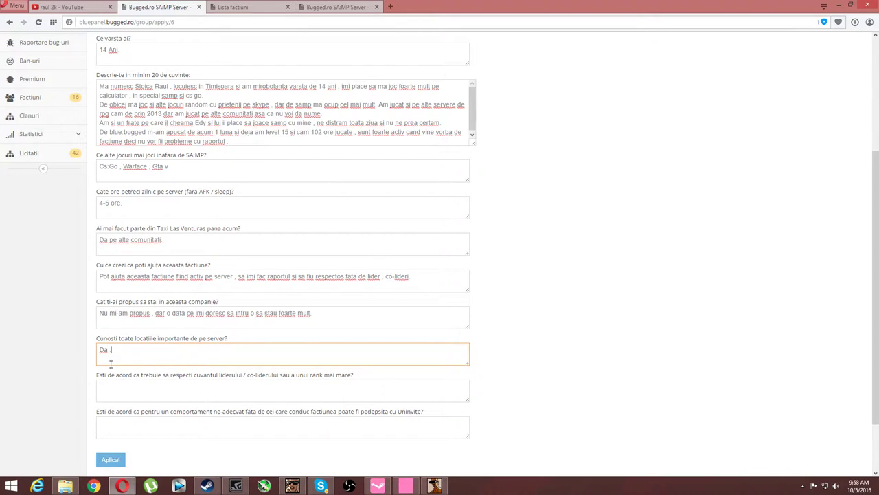
- Answer the respect-the-leaders question with 'Da , desigur.'
left_click(147, 388)
left_click(241, 7)
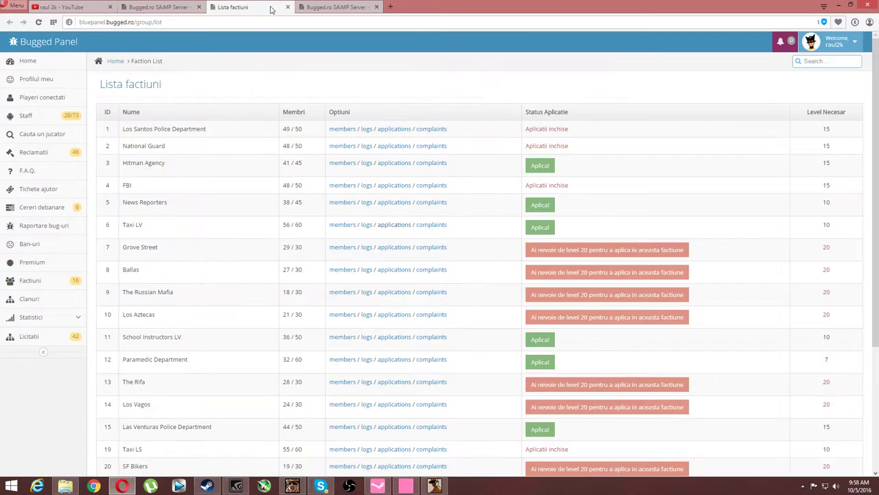
left_click(330, 7)
left_click(158, 7)
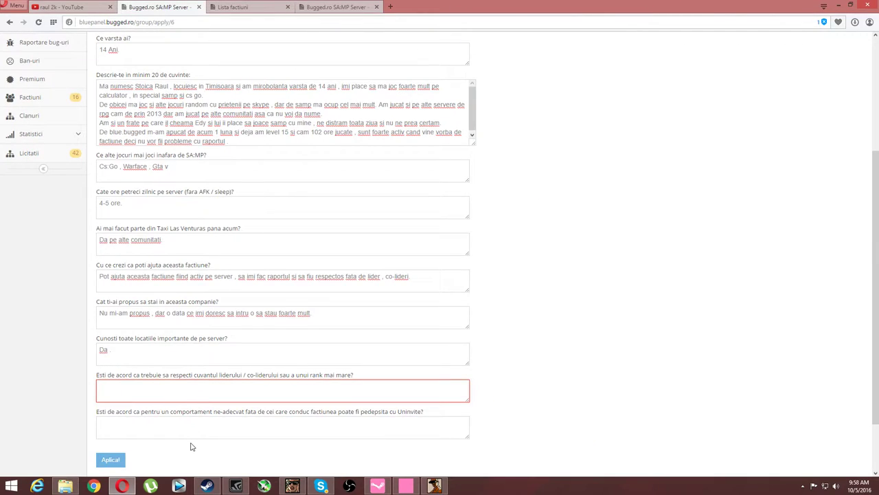
type("Da , des")
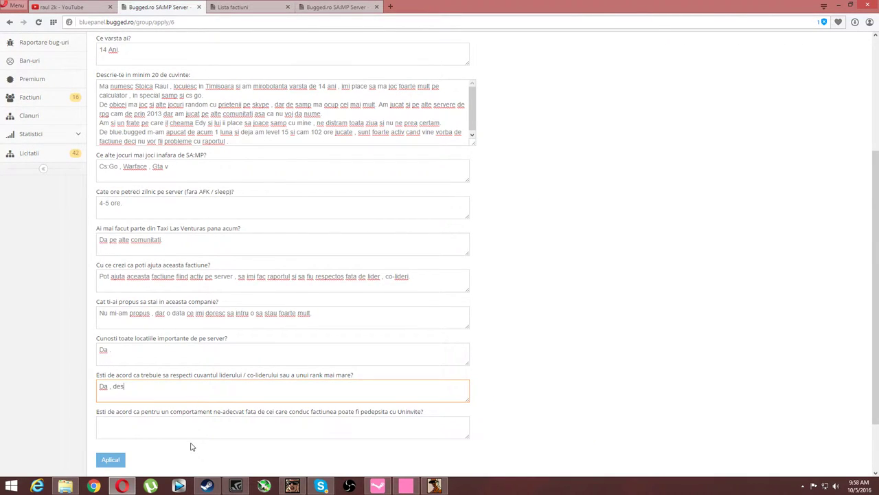
type("igur.")
- Answer 'Da' to accepting an Uninvite penalty
left_click(217, 432)
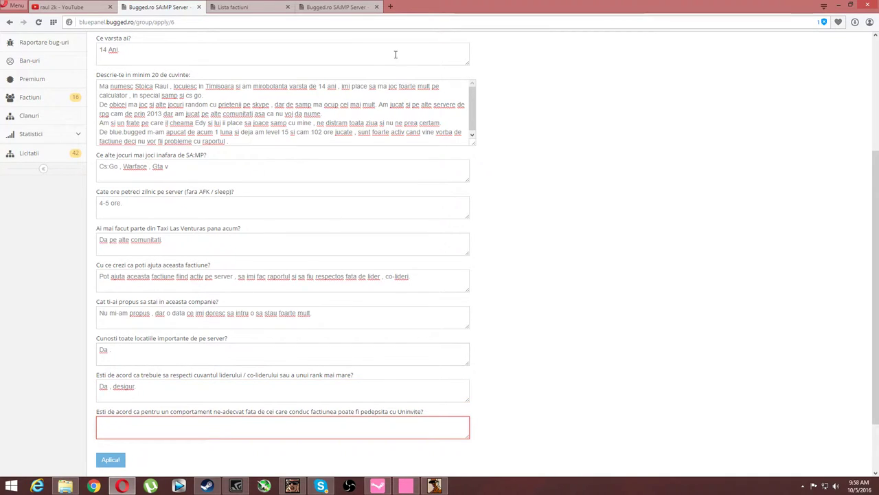
left_click(337, 7)
left_click(144, 7)
type("Da .")
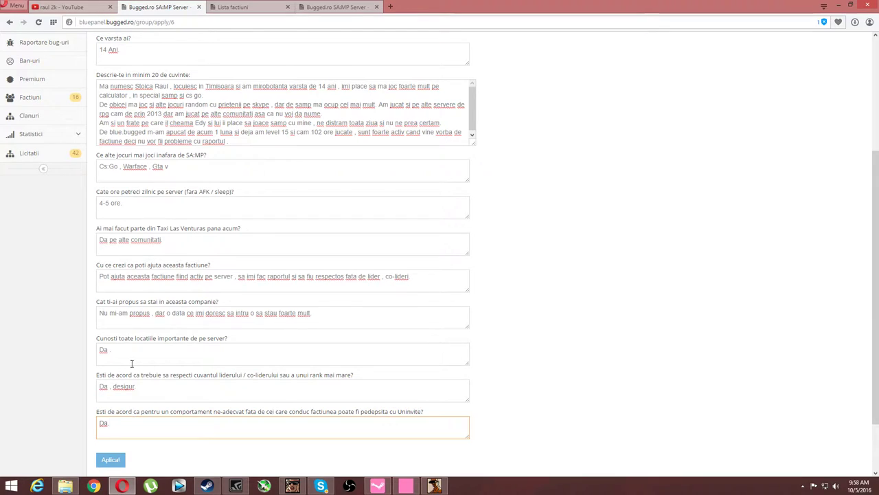
- Scroll back up and reread the first two answers
scroll(131, 363, "up", 3)
left_click_drag(102, 159, 465, 161)
left_click(442, 163)
left_click_drag(100, 197, 160, 197)
left_click(297, 163)
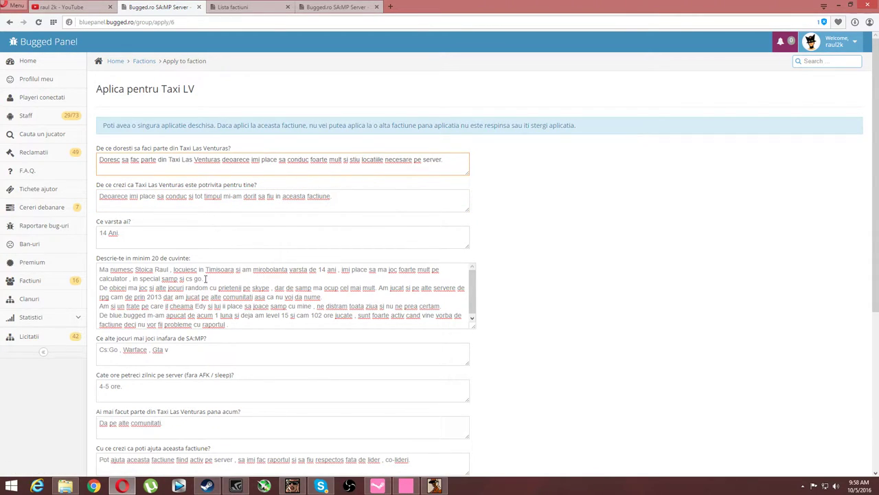
- Add a new line about going out with friends to the self-description, ending 'nu stau toata ziua in casa :)'
left_click_drag(99, 269, 179, 279)
left_click(179, 278)
left_click_drag(99, 288, 270, 288)
left_click(304, 287)
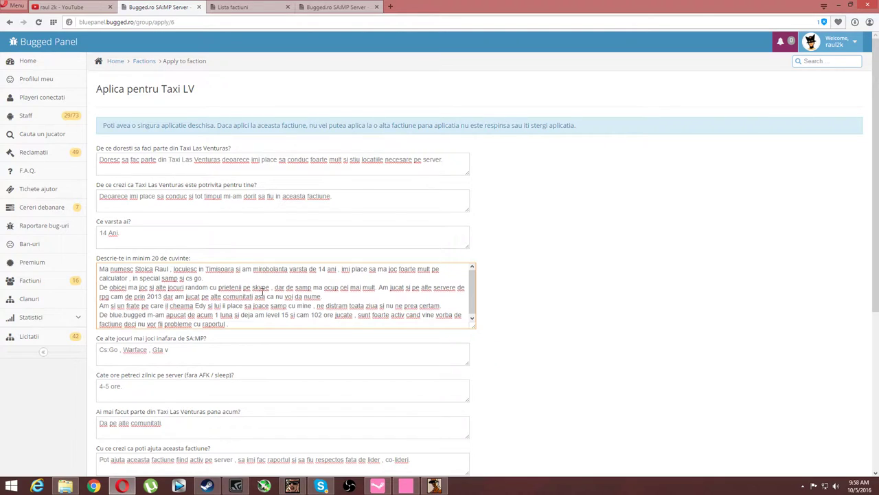
left_click(238, 321)
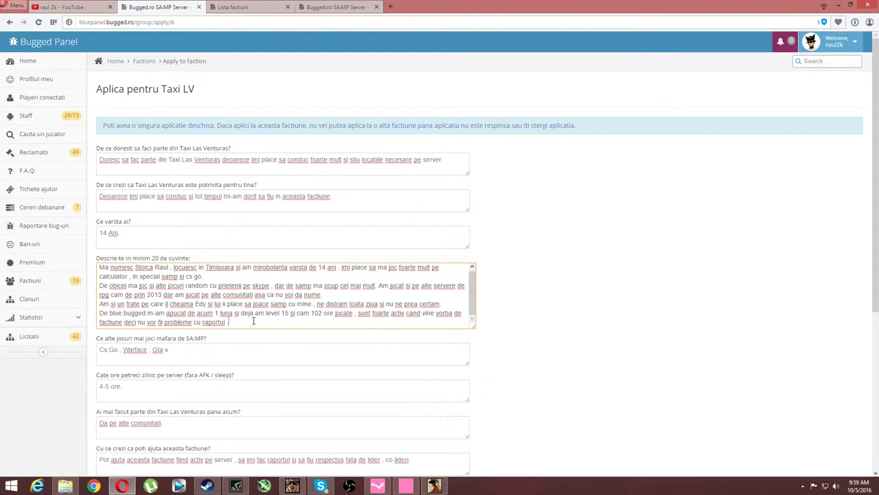
key("Return")
type("Din cand in cand mai ies si pe afara cu prietenii la un suc")
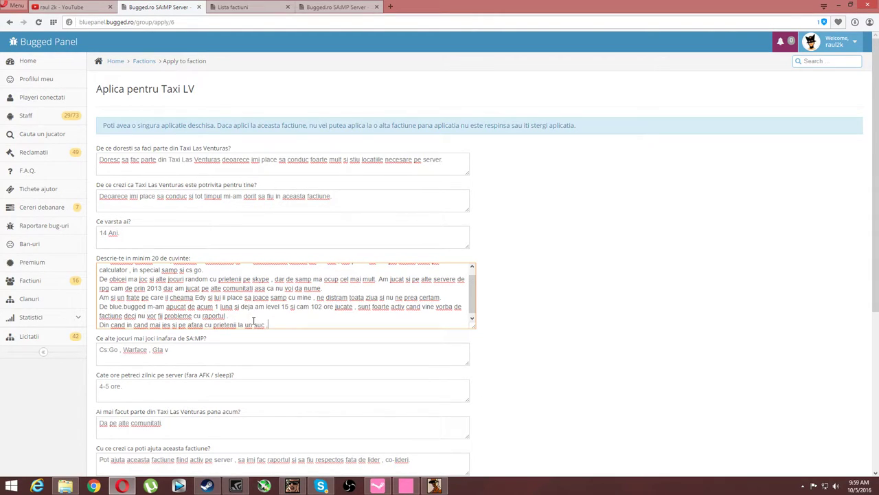
type("eoarece nu stau toata")
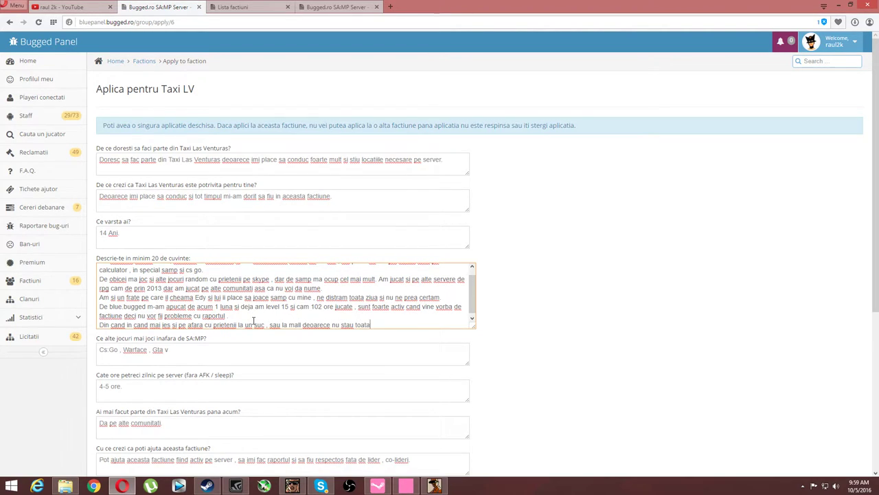
type(" ziua in casa :)")
- Change the daily hours answer to 5-6 ore and submit the form for preview
scroll(259, 316, "down", 2)
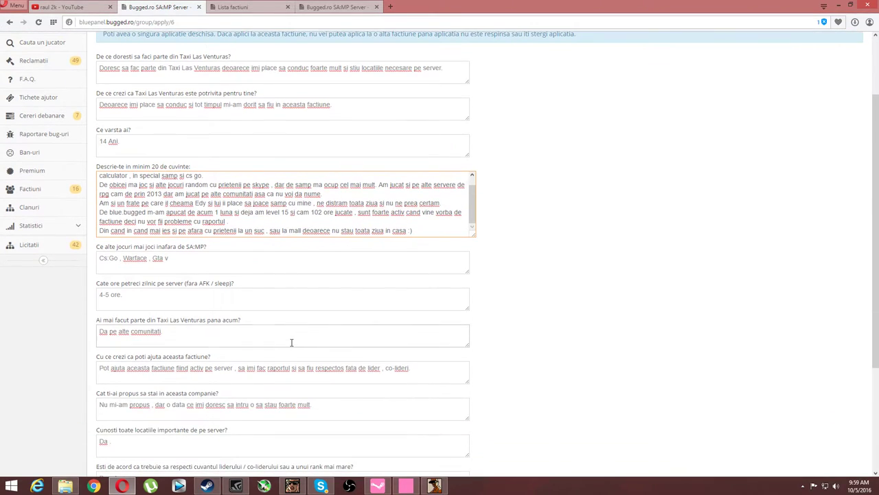
left_click_drag(110, 368, 445, 370)
left_click(445, 370)
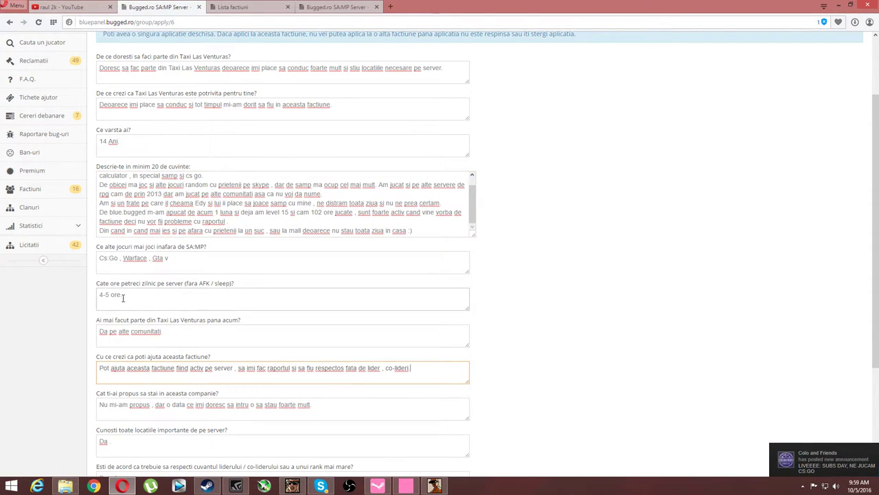
left_click(102, 295)
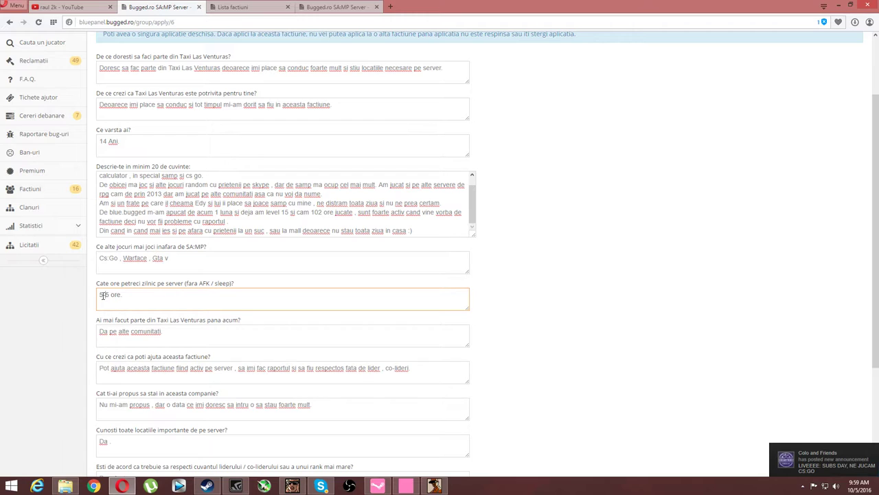
scroll(477, 310, "down", 3)
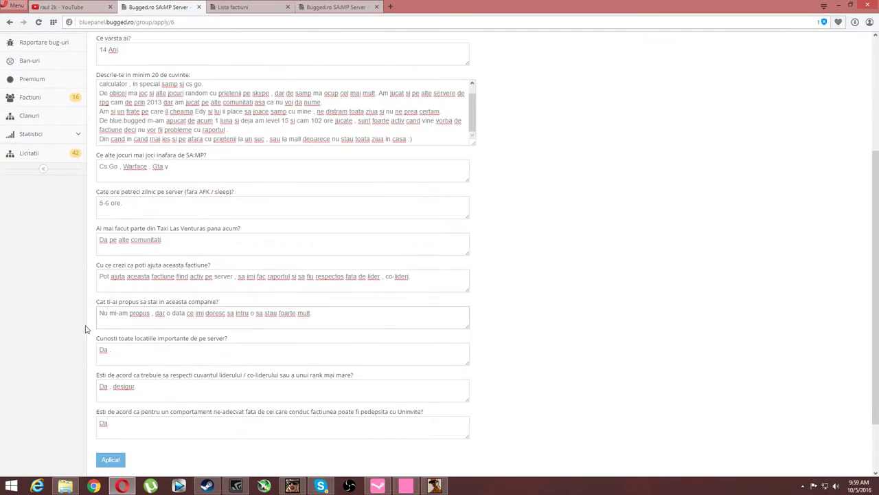
left_click(113, 387)
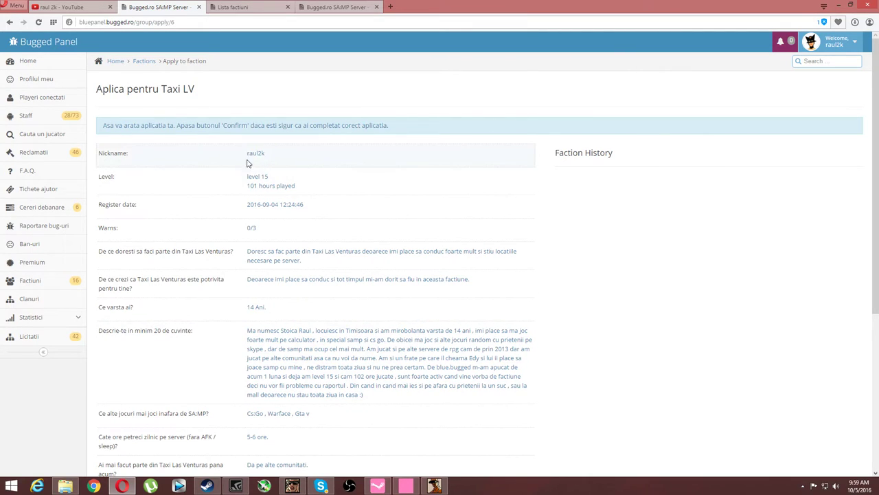
- Scroll through the preview and confirm the Taxi LV application so it is posted
scroll(262, 194, "down", 1)
scroll(261, 194, "down", 2)
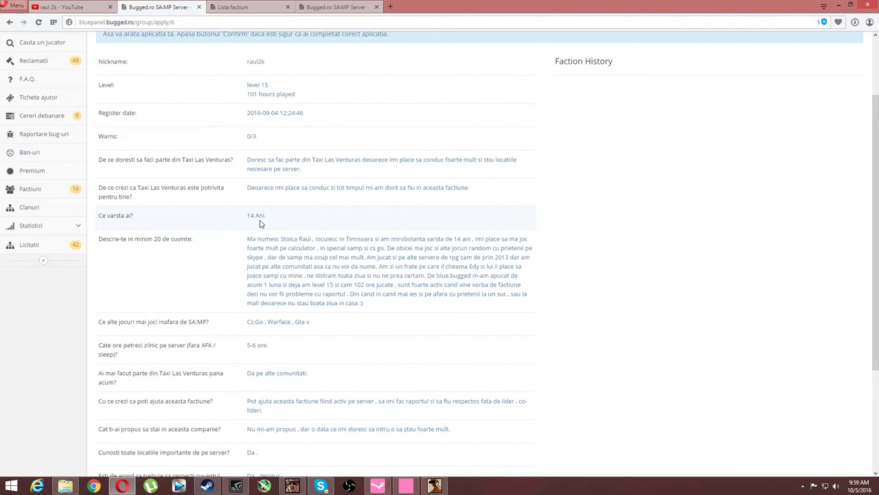
scroll(261, 222, "down", 4)
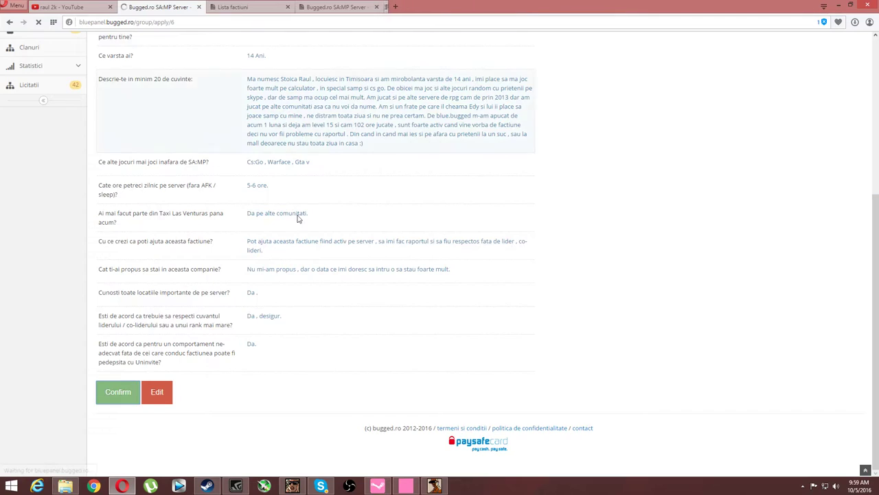
left_click(121, 395)
left_click_drag(152, 95, 184, 80)
left_click(278, 82)
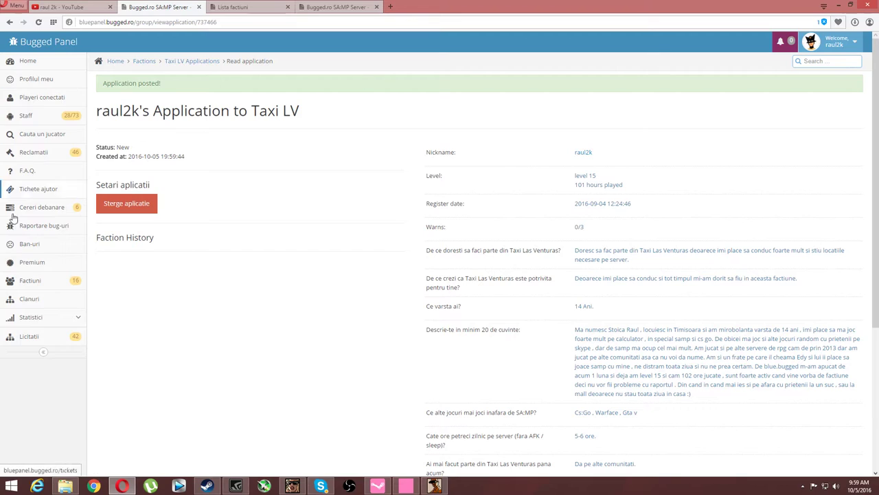
- From Factiuni, open the Taxi LV applications list and read two other applicants' applications
left_click(45, 273)
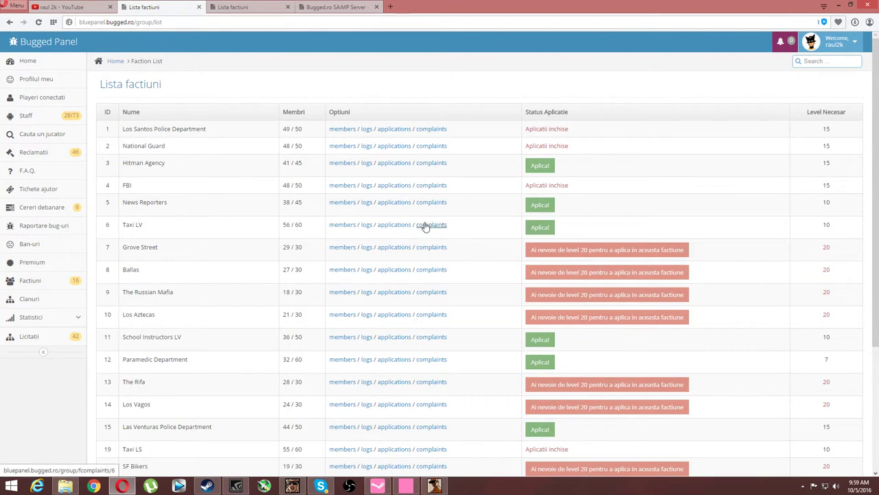
left_click(395, 228)
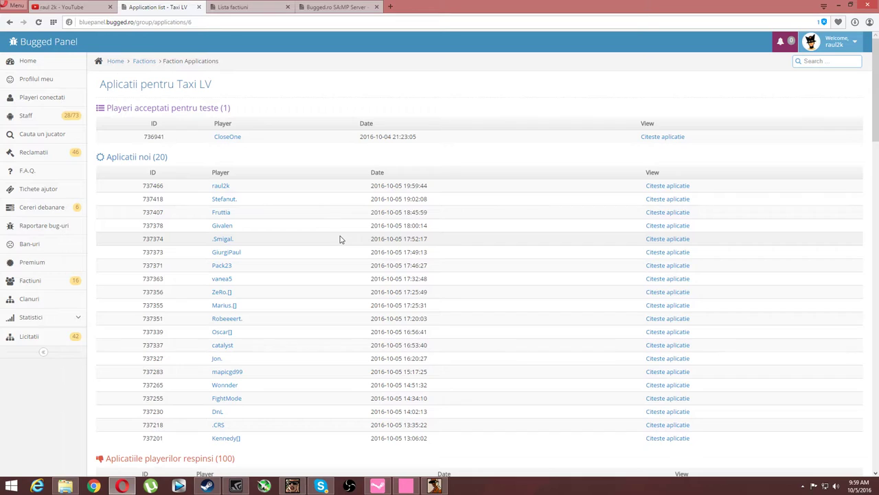
left_click(228, 397)
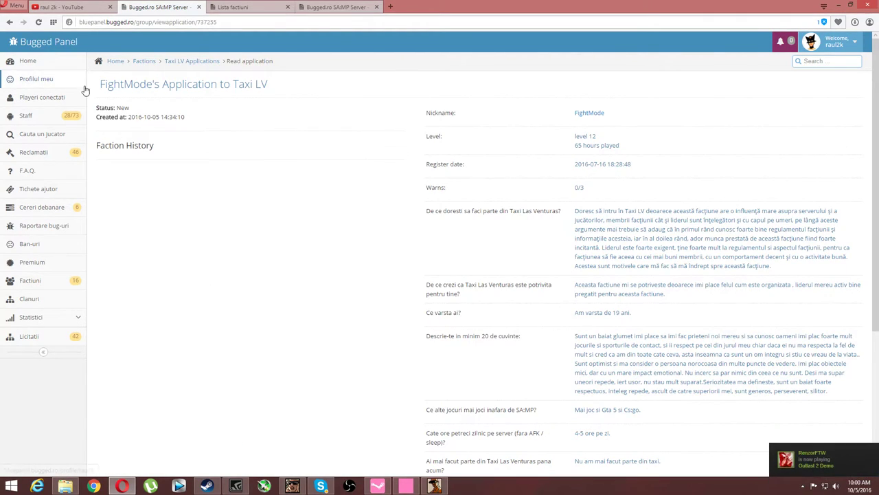
left_click(10, 23)
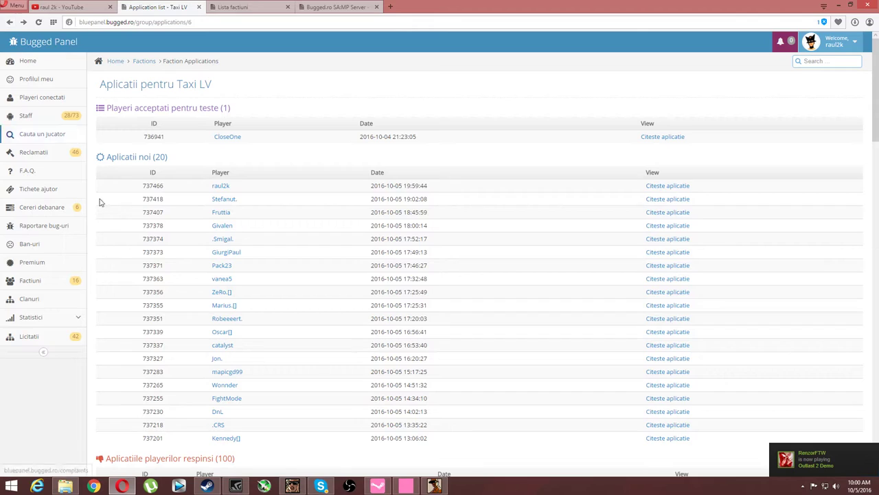
left_click(227, 319)
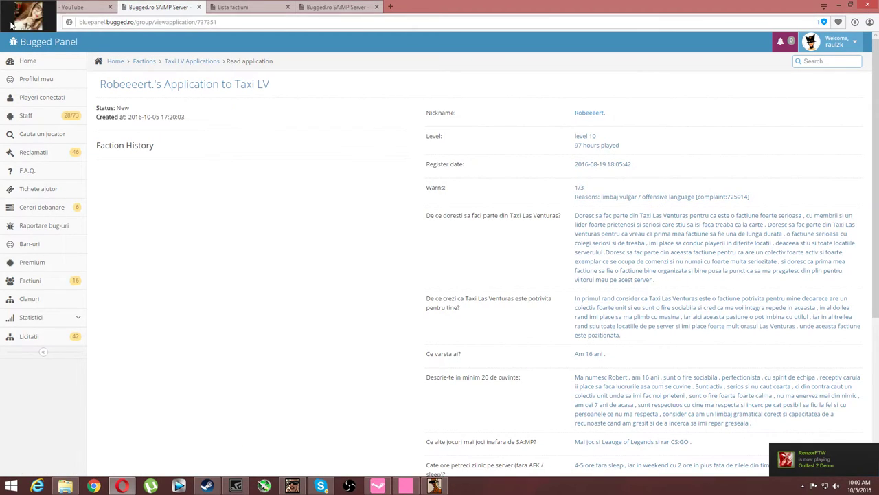
left_click(11, 22)
- Read one more application lower in the list, return to the list, and bring up Skype
left_click(218, 425)
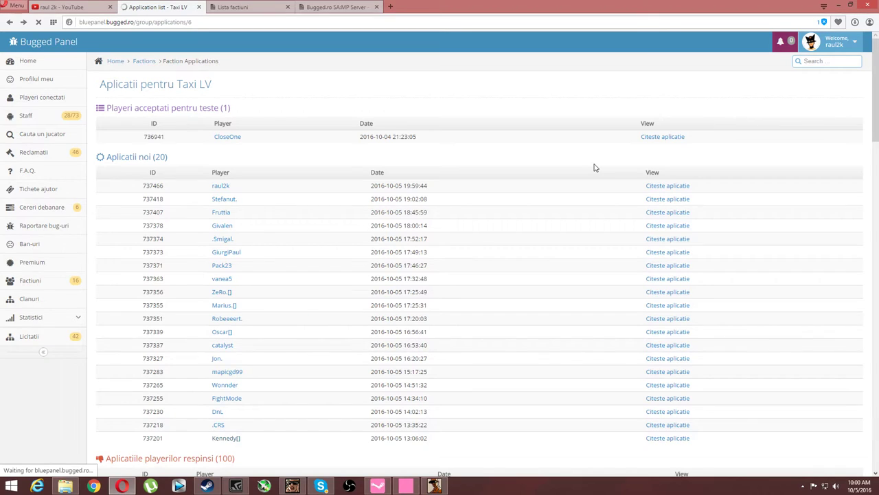
left_click(10, 23)
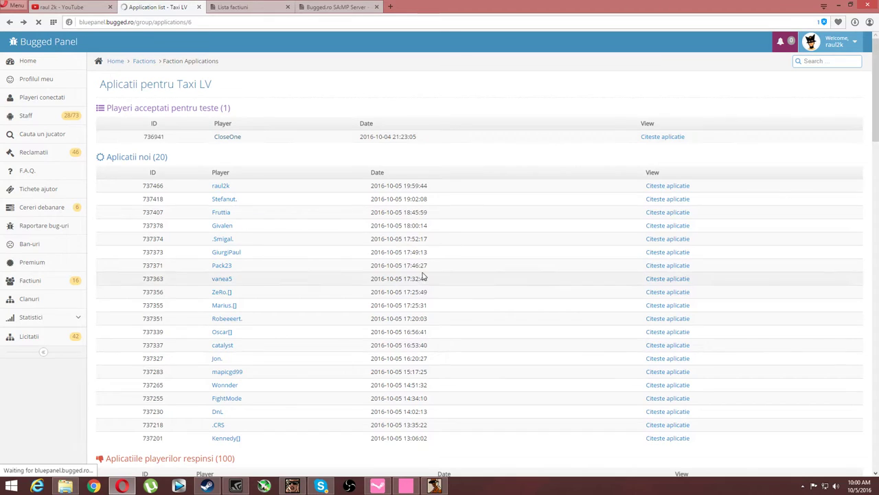
left_click(327, 487)
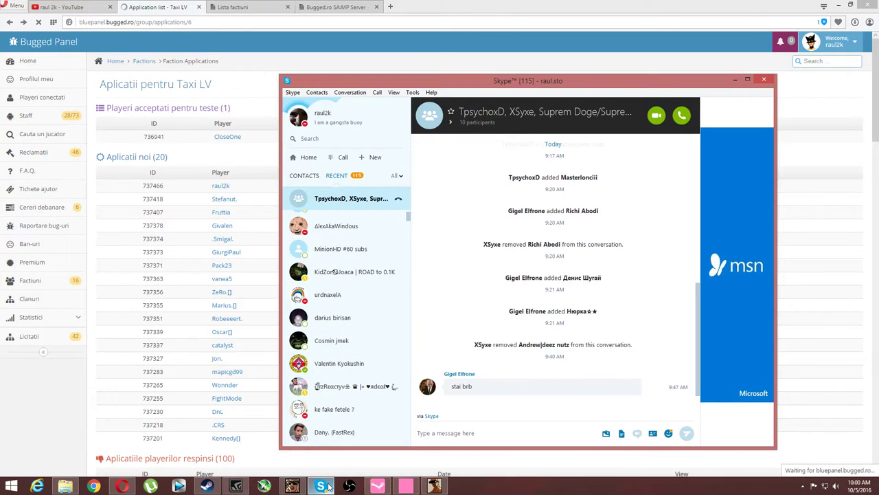
- Minimize the Skype group chat to get back to the browser
left_click(327, 486)
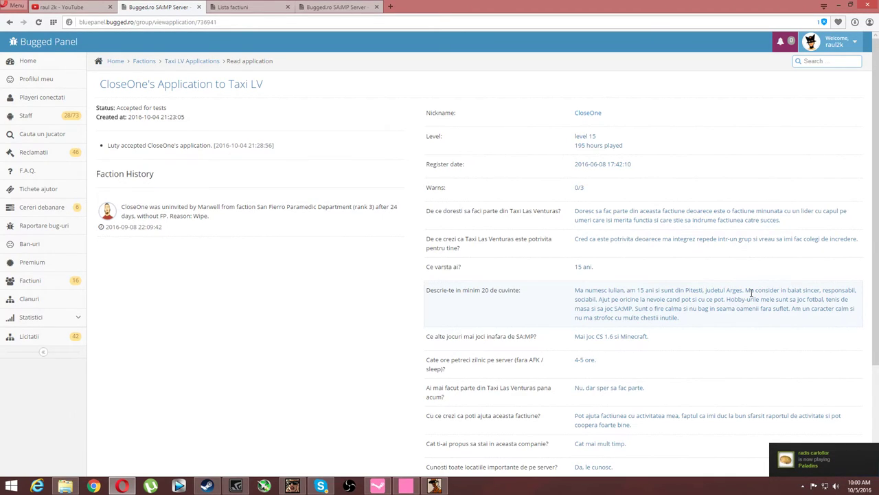
- Open your own Taxi LV application (status New), then minimize Opera and return to SA:MP
left_click(30, 281)
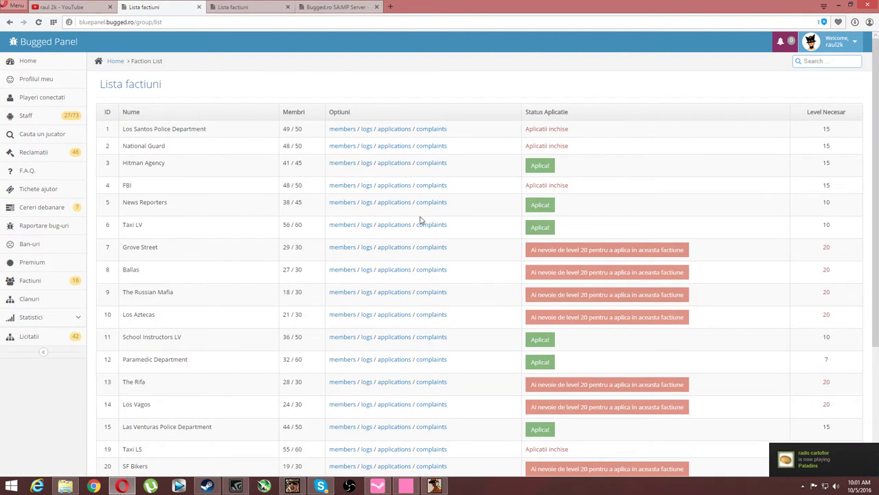
left_click(402, 226)
left_click(229, 190)
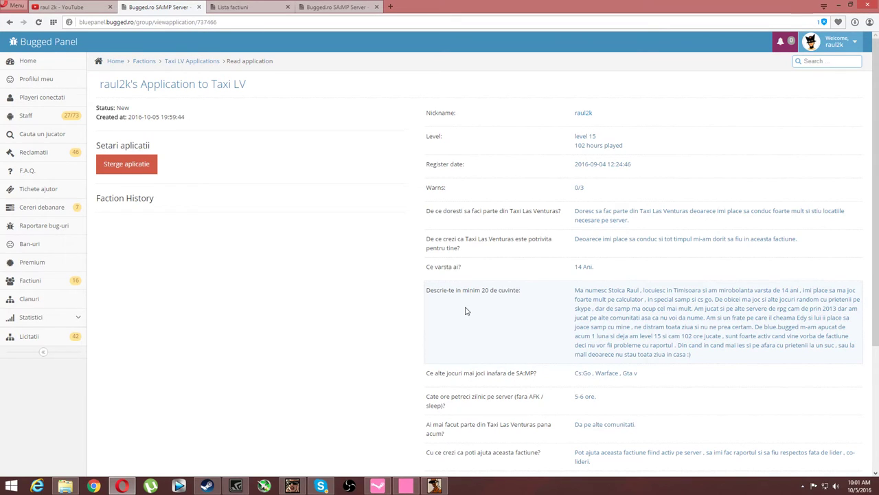
left_click(838, 5)
left_click(434, 486)
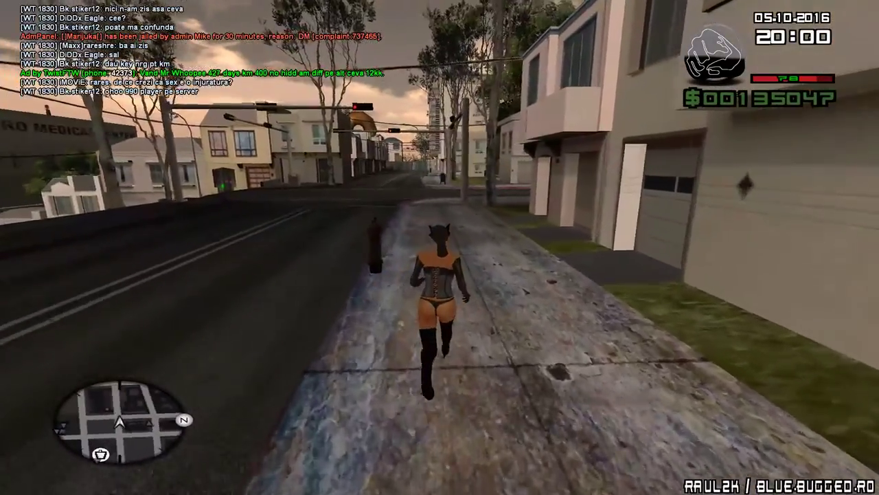
- Send the /hp chat command to mark the way home and start running
type("t/hp")
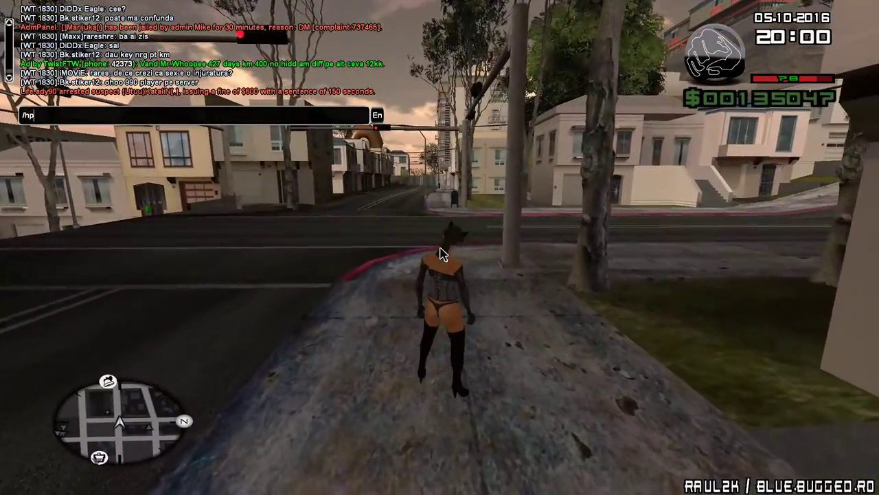
key("BackSpace")
key("Return")
key("w")
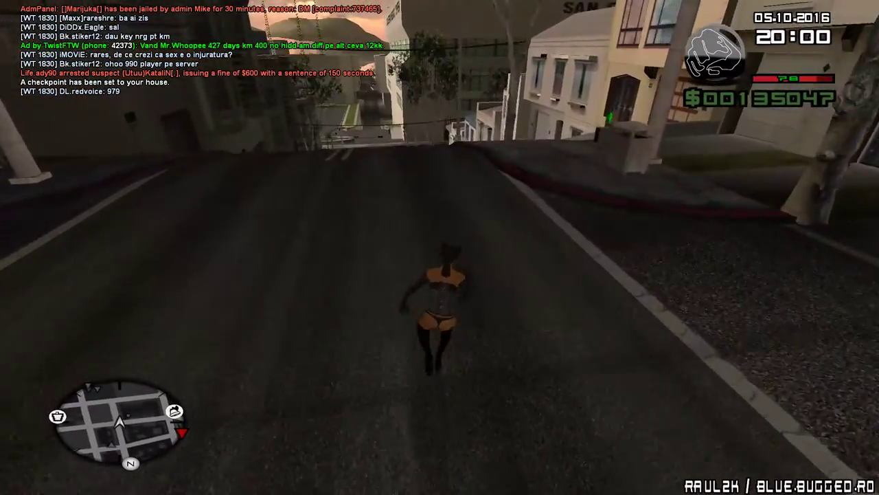
- Send /stats in chat to list level 15, 102 playing hours and $135,047
type("t/sat")
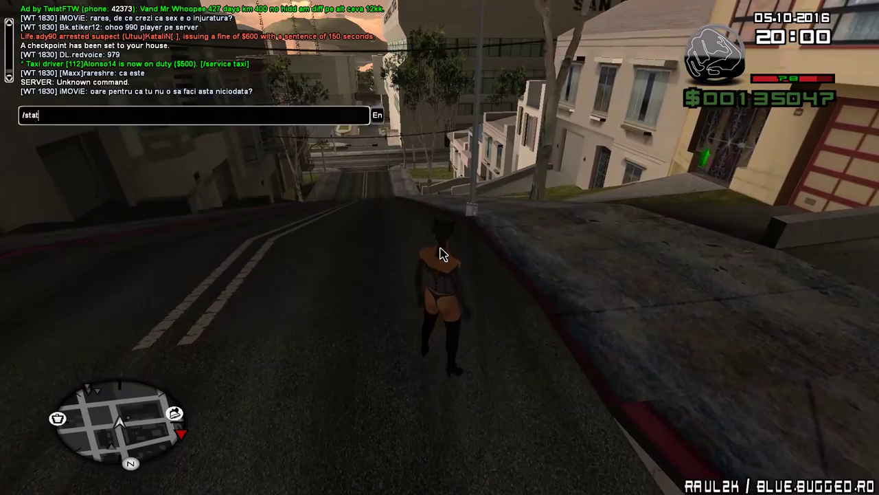
type("s")
key("Return")
key("t")
key("Page_Up")
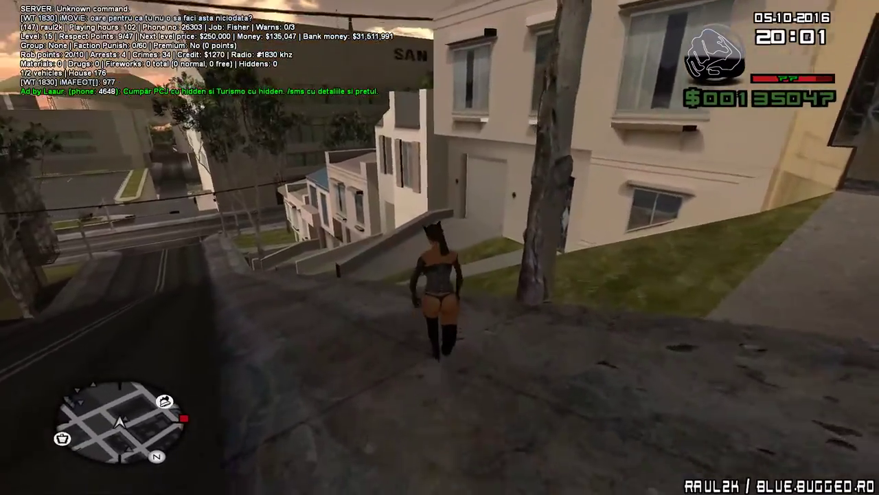
- Run over the ledge, through the alley and up the road past the Donuts shop toward the house
key("w")
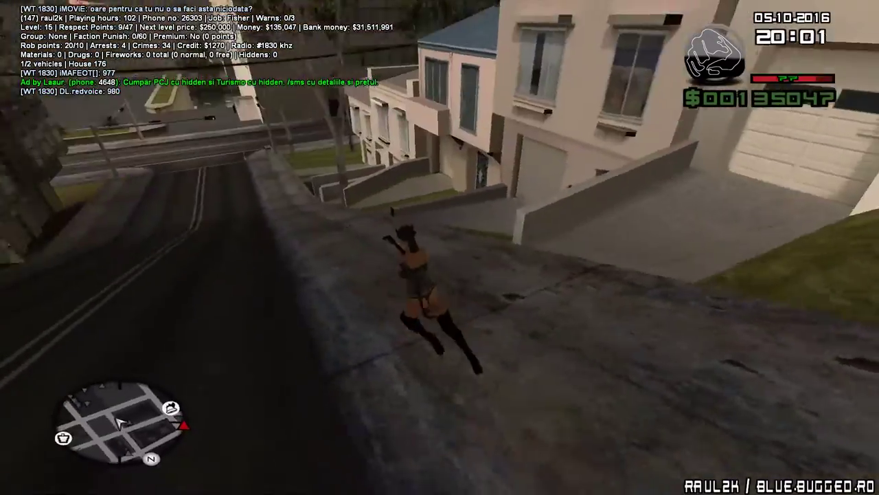
key("w")
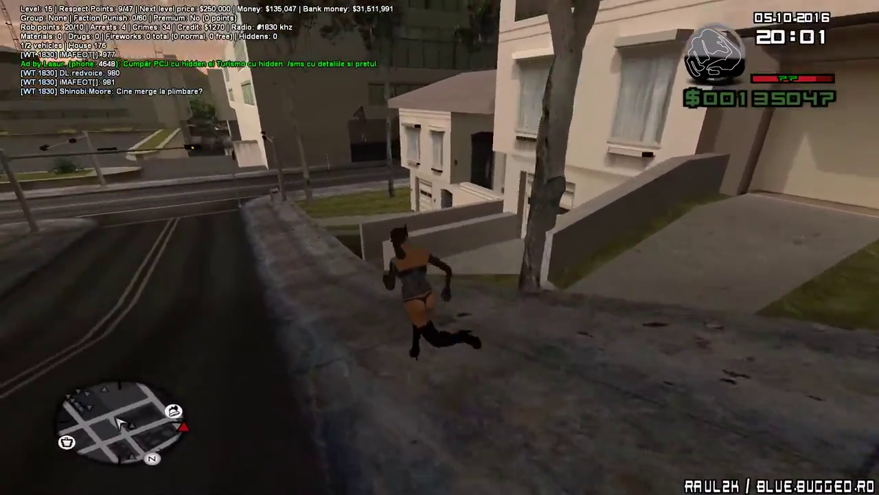
key("w")
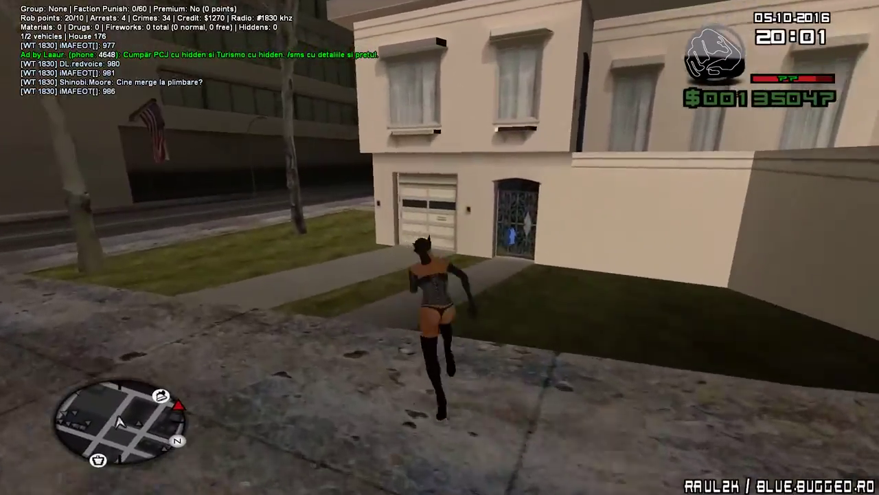
key("w")
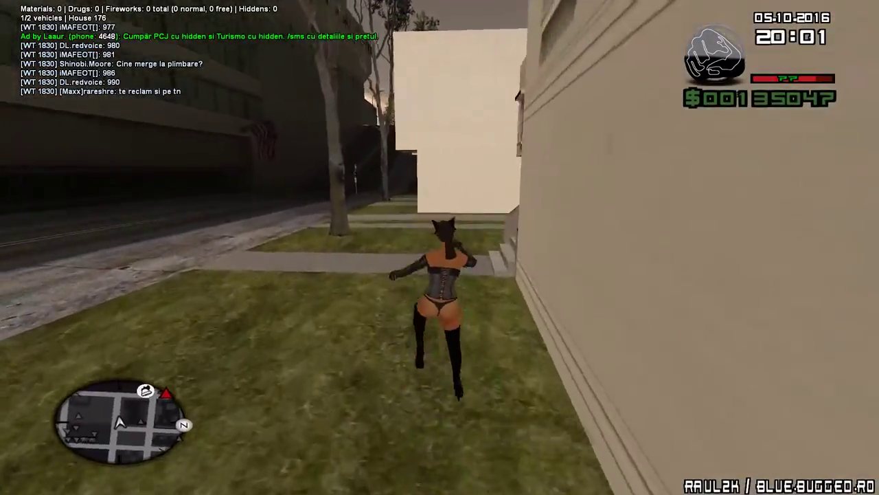
key("w")
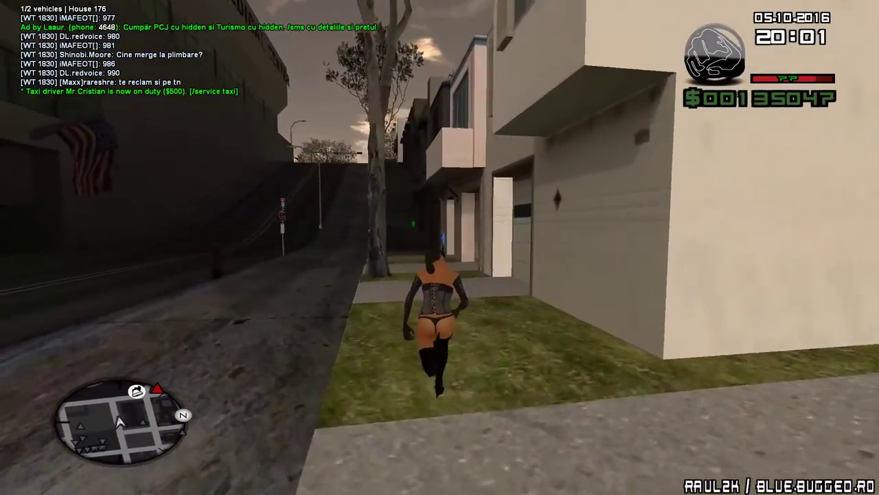
key("w")
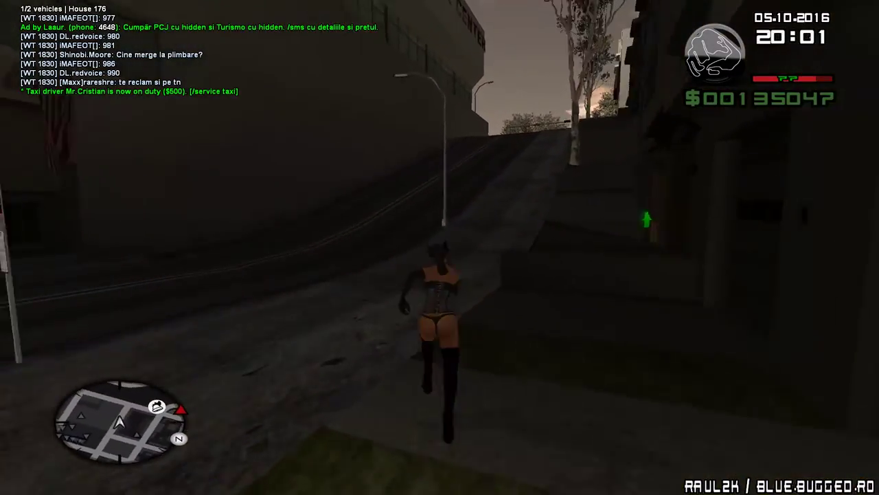
key("w")
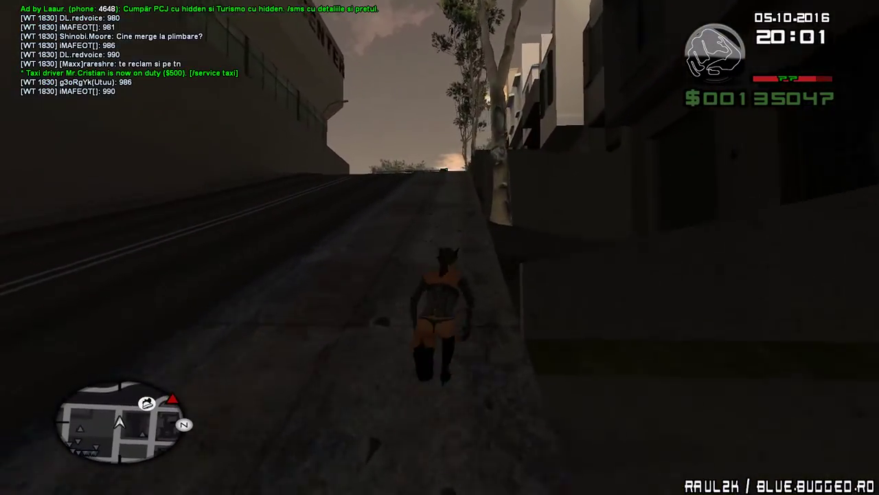
key("w")
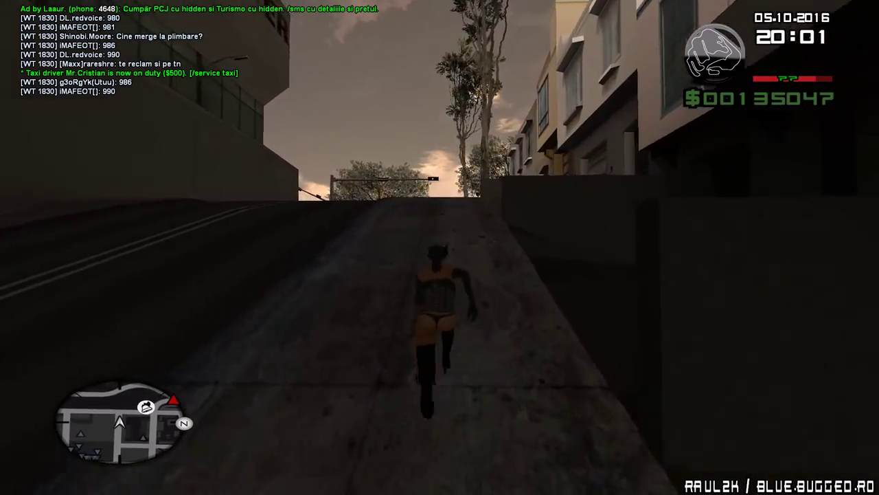
key("w")
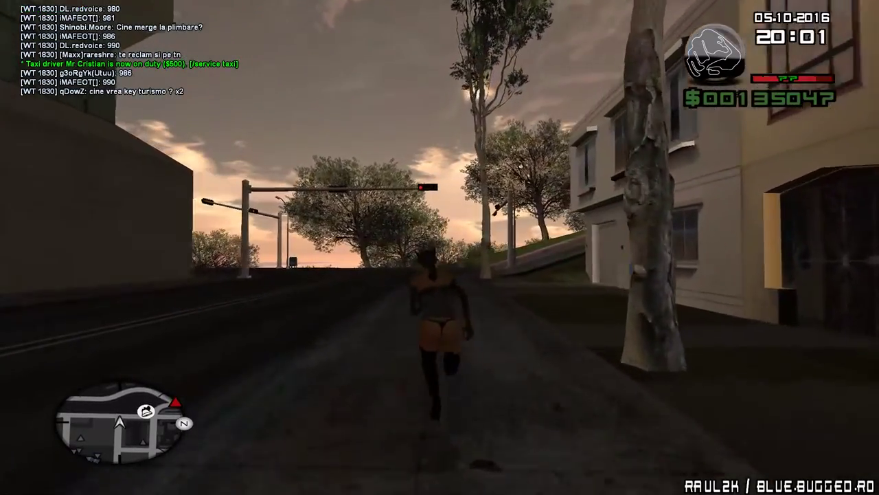
key("w")
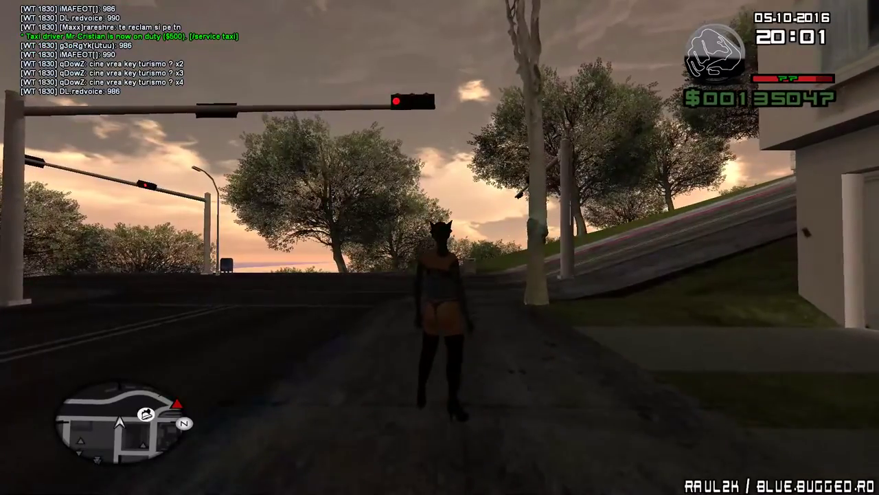
key("w")
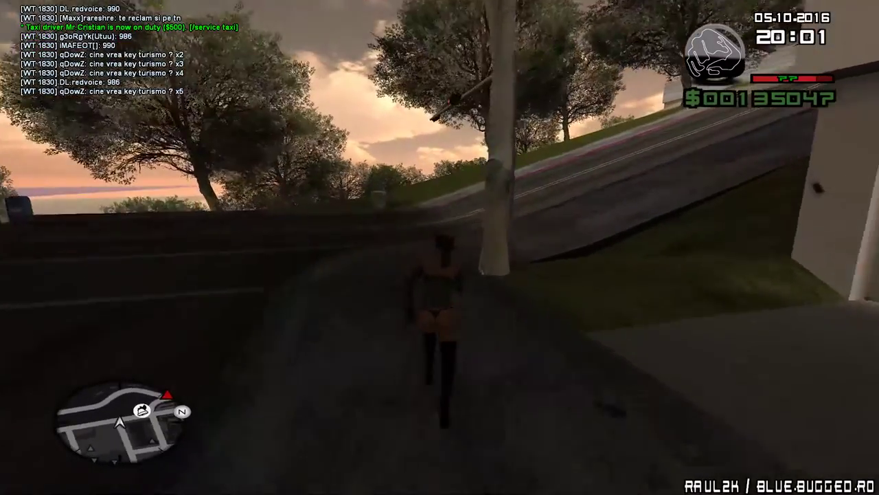
key("w")
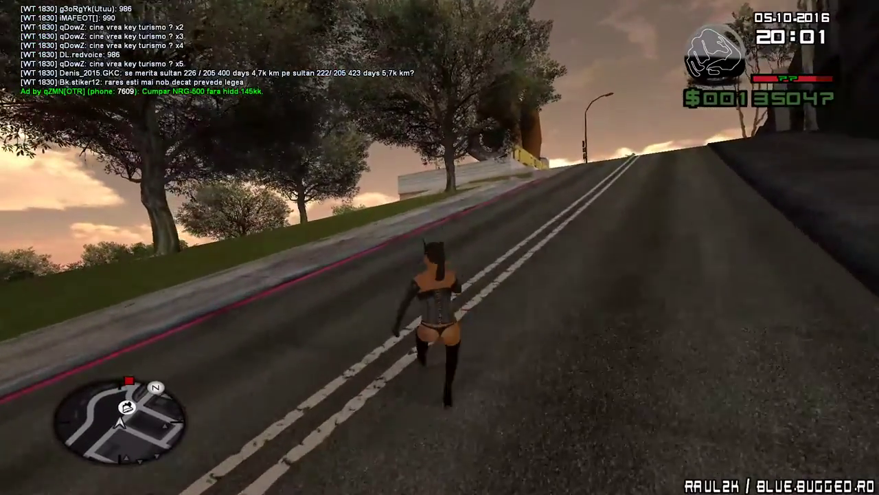
key("w")
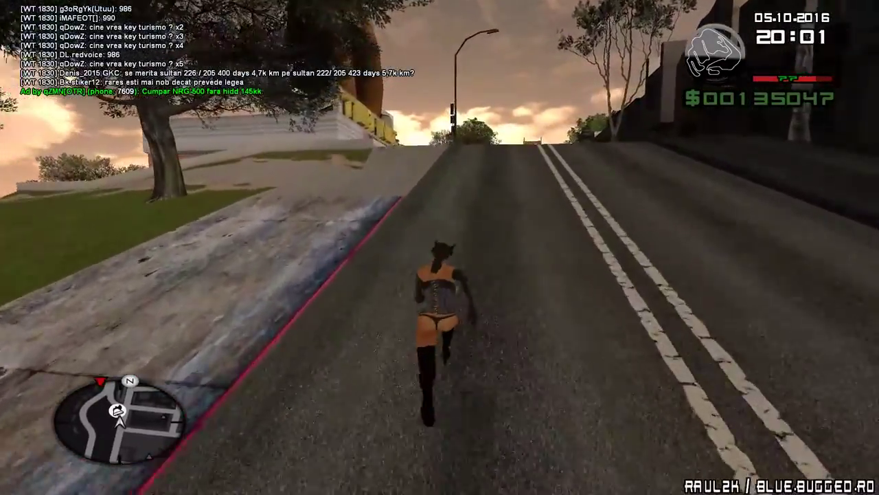
key("w")
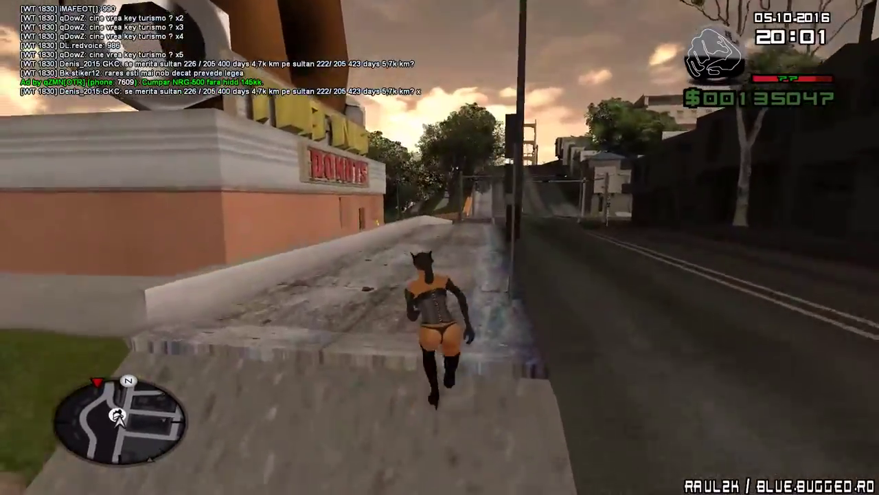
key("w")
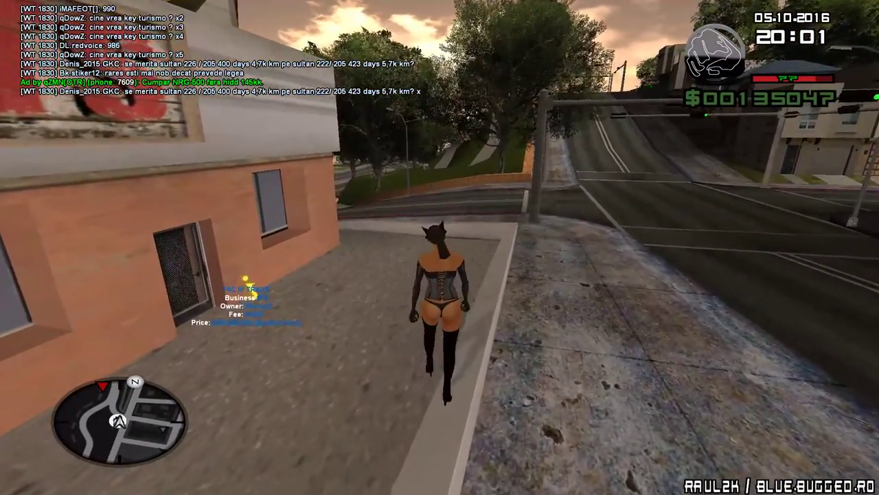
key("w")
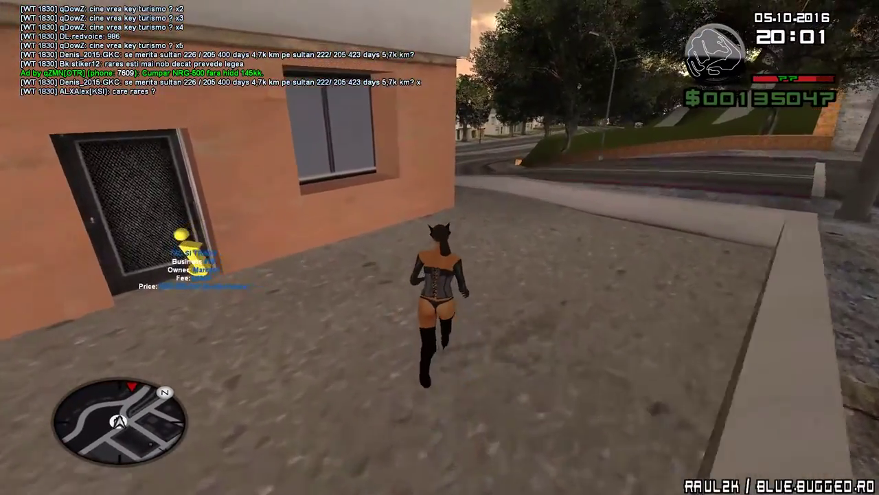
key("w")
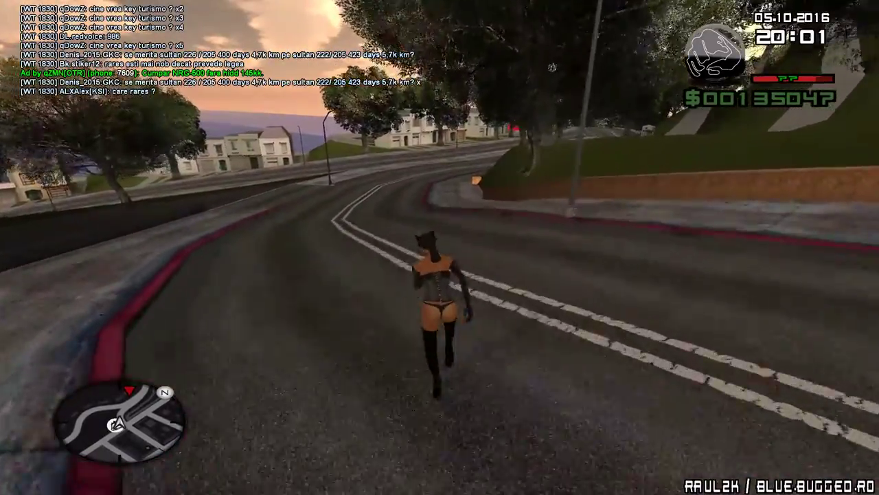
key("w")
key("w")
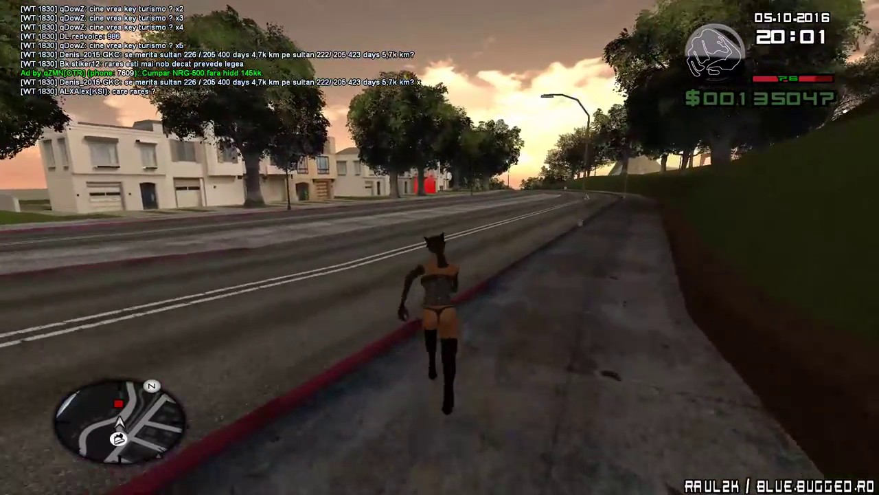
- Run across the road into the house checkpoint, eat, then send /sleep to sleep on the couch
key("w")
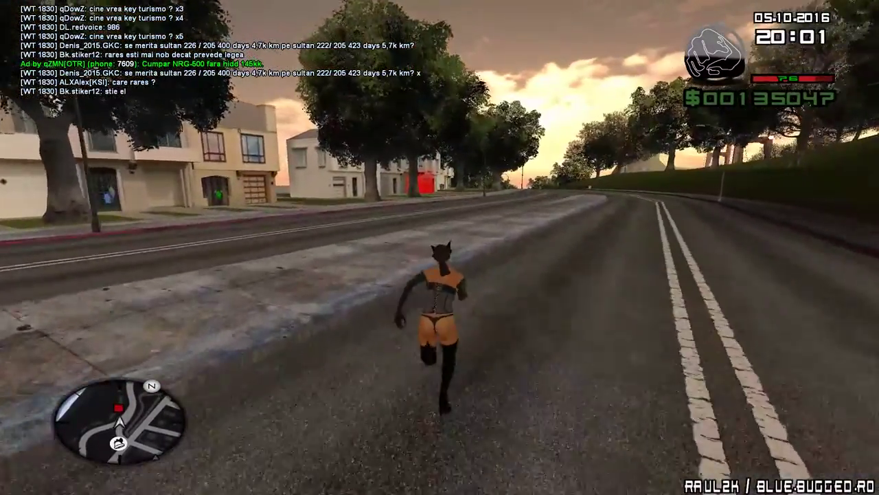
key("w")
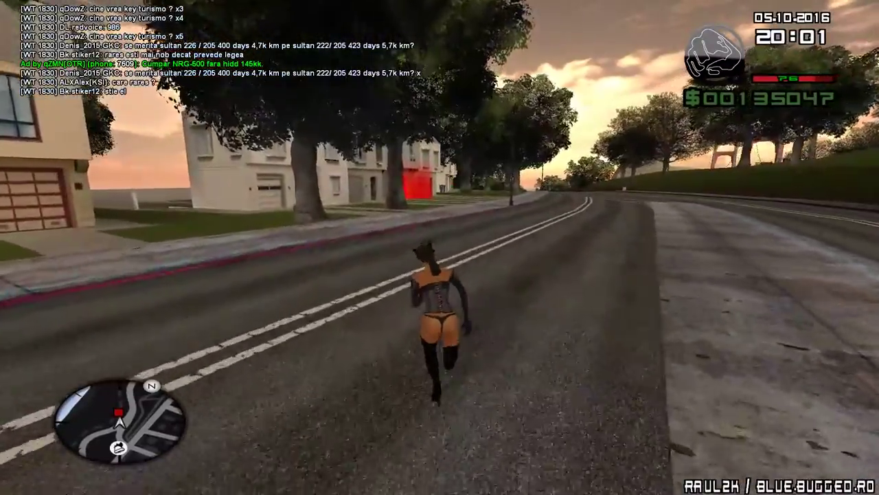
key("w")
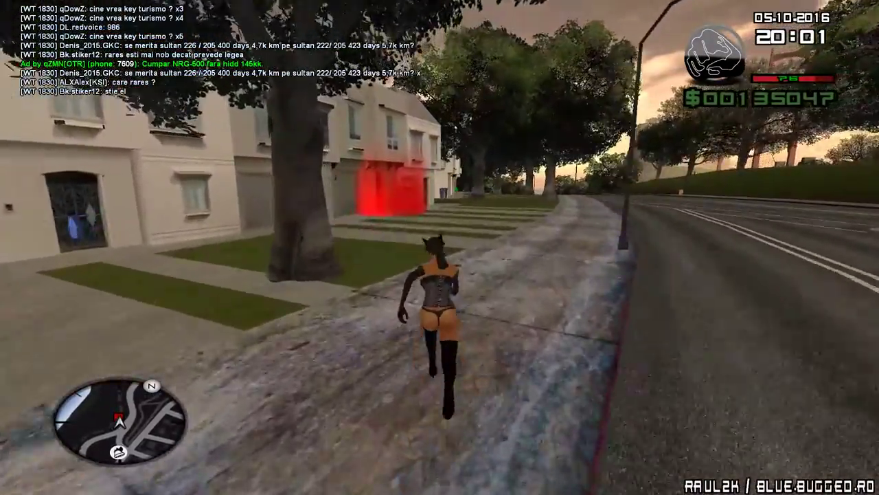
key("w")
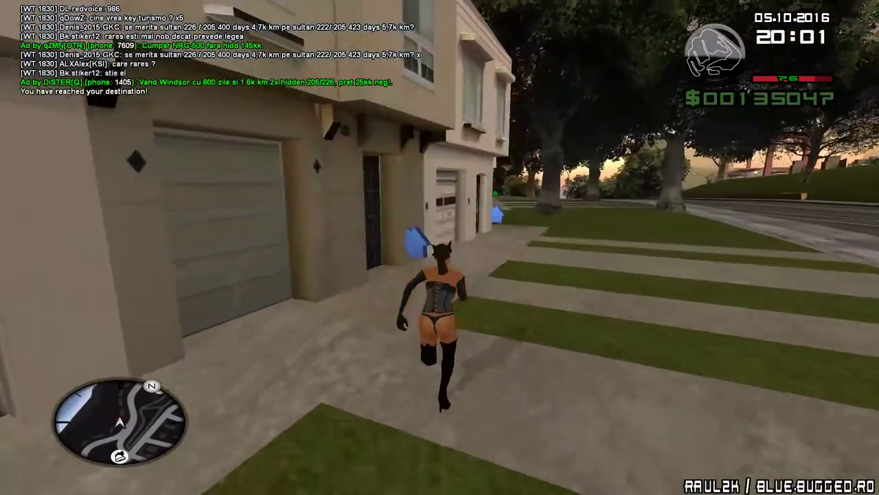
type("wt/e")
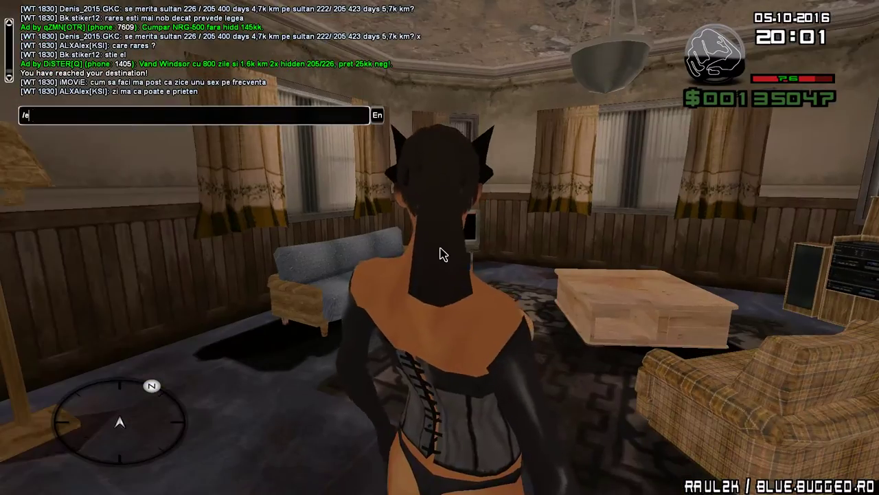
type("w")
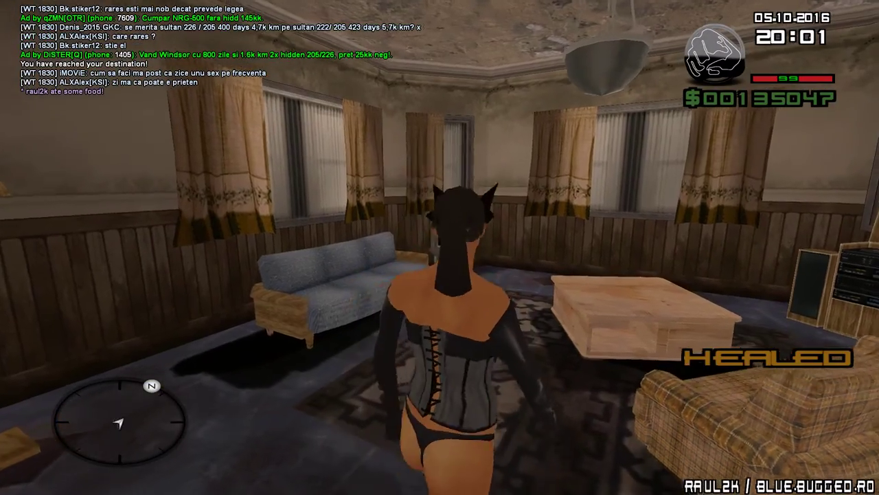
type("t/sleep")
key("Return")
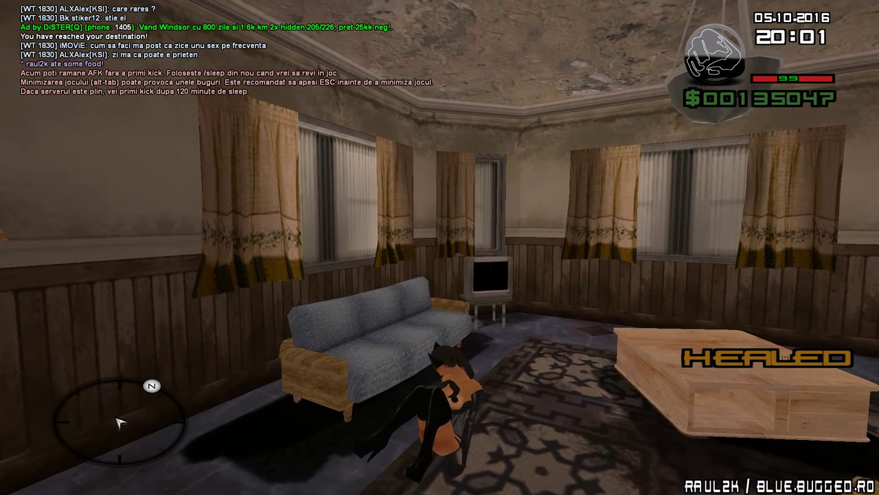